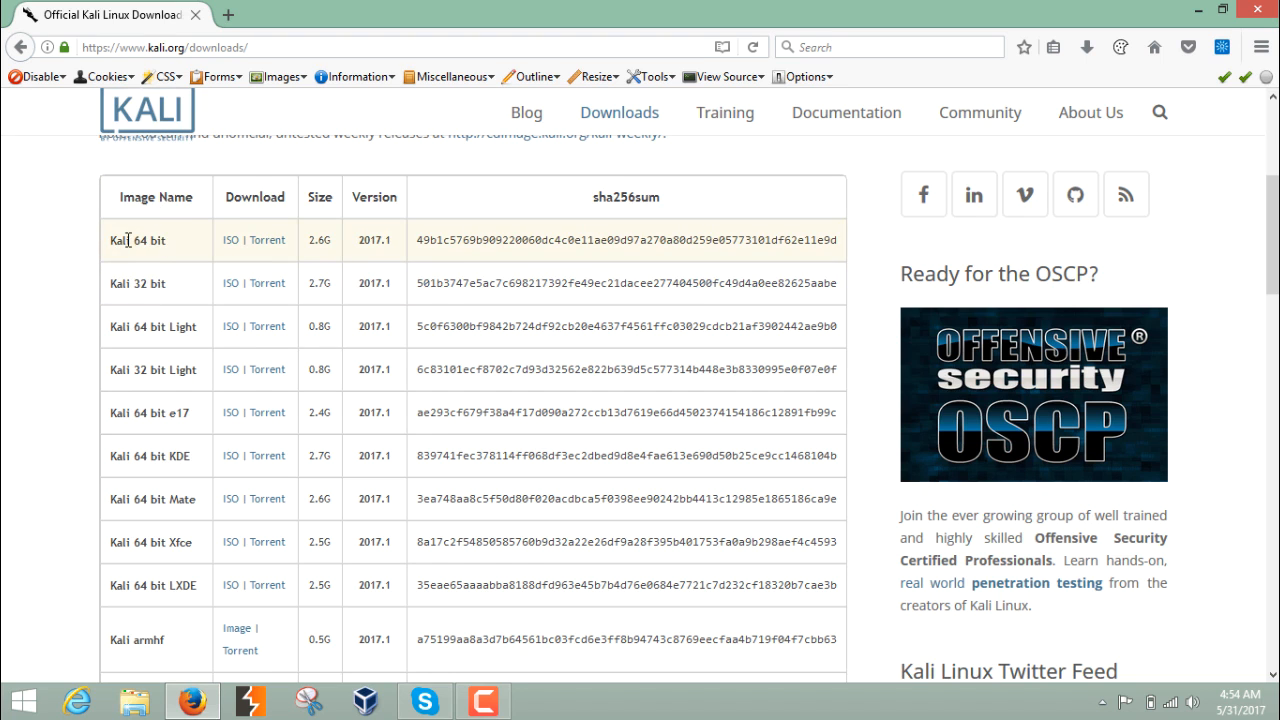
# - Close the Kali downloads page and open VirtualBox Manager
pyautogui.click(1257, 10)
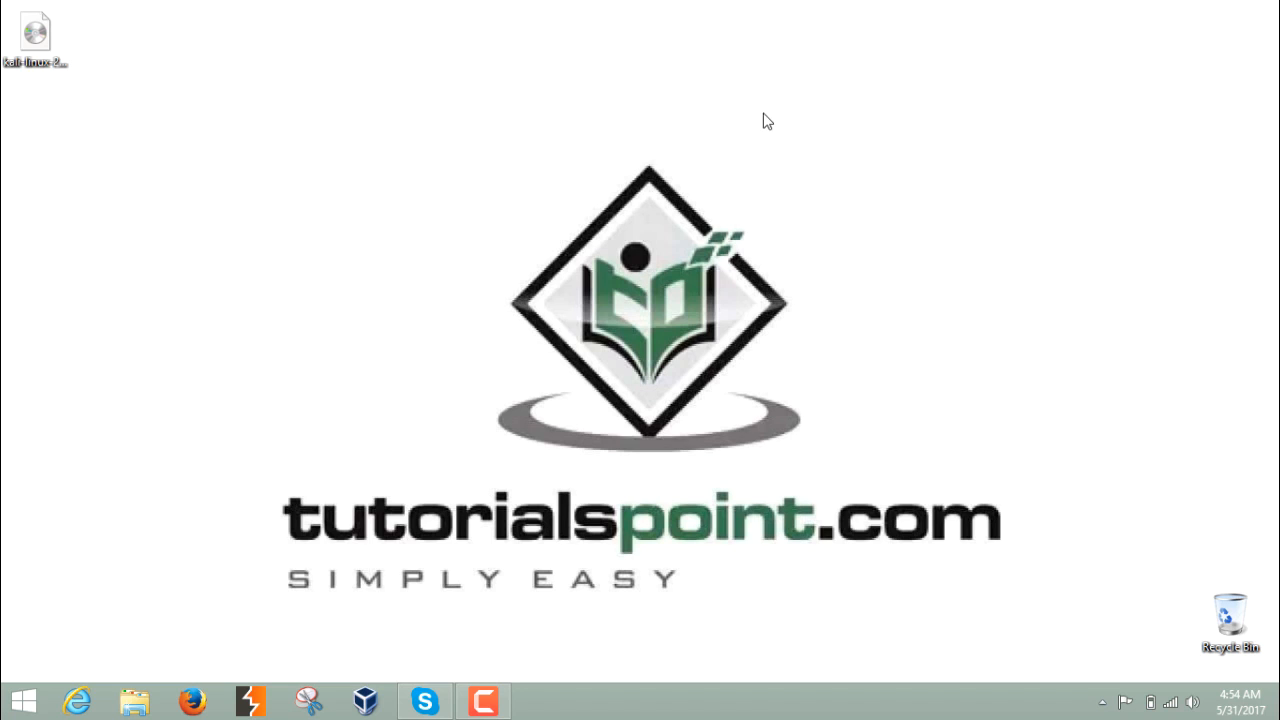
pyautogui.moveTo(40, 50); pyautogui.dragTo(72, 125)
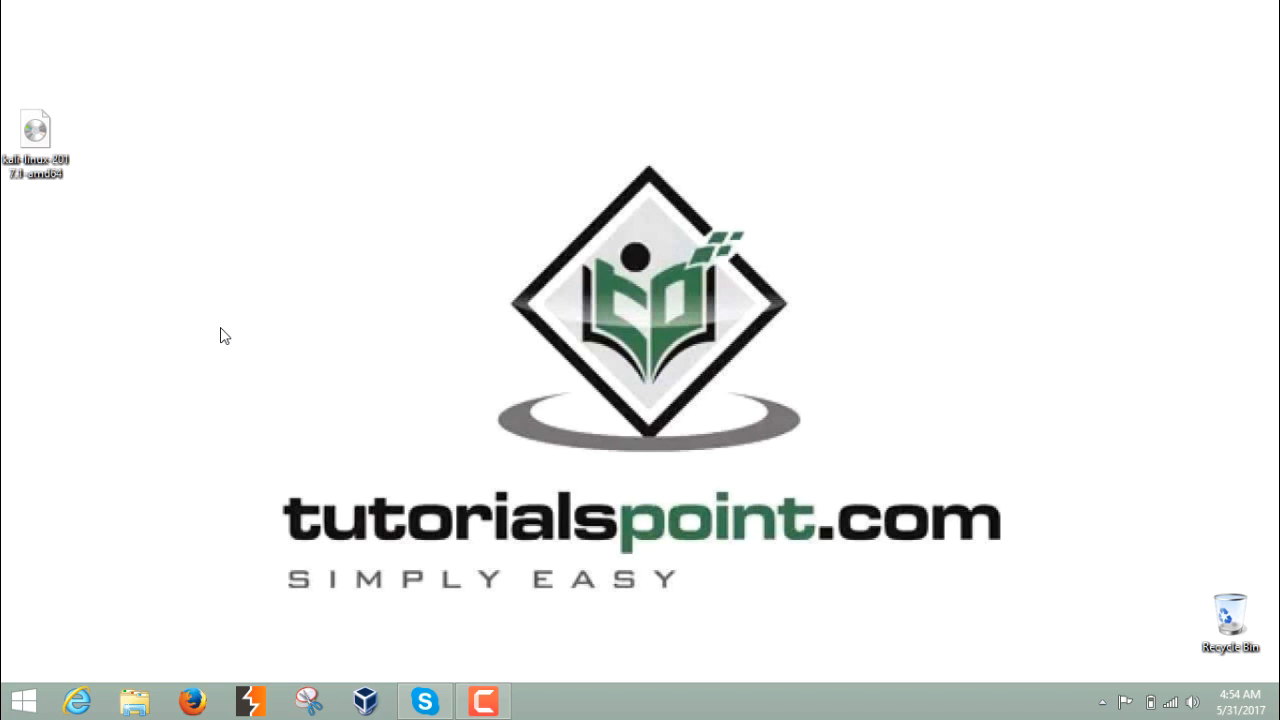
pyautogui.click(365, 700)
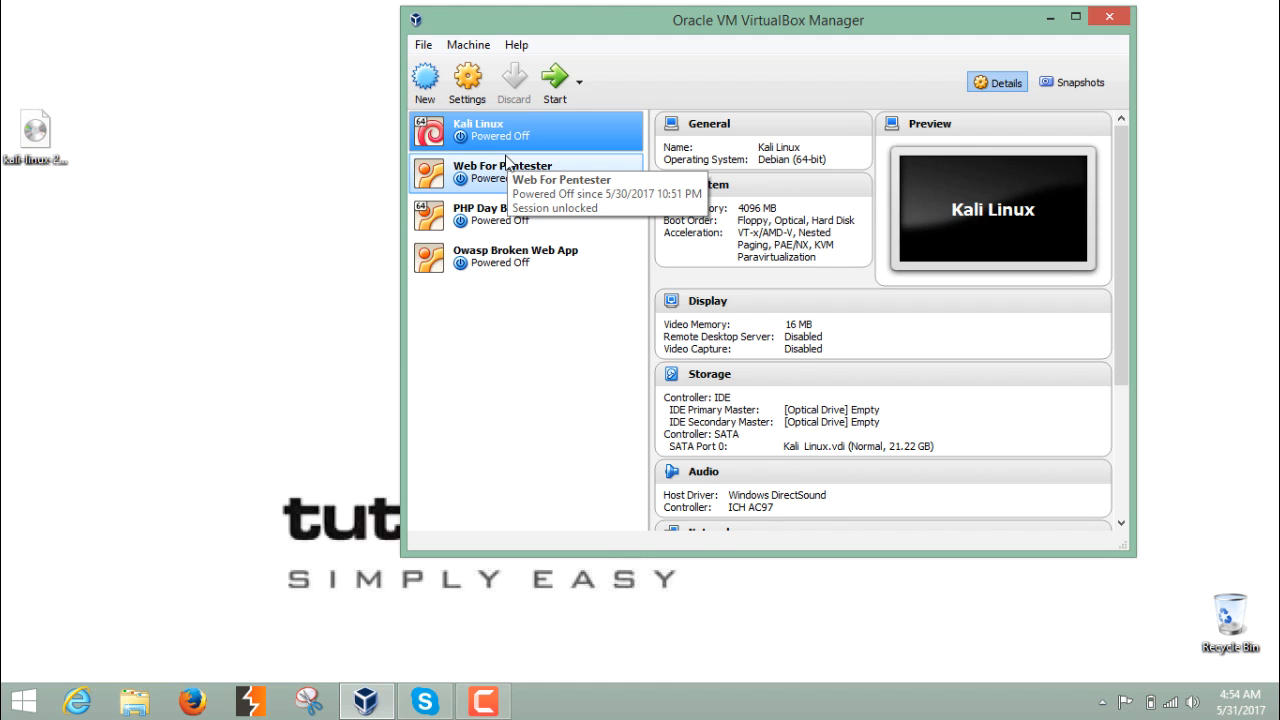
# - Start creating a new virtual machine named Kali Linux Demo
pyautogui.click(427, 80)
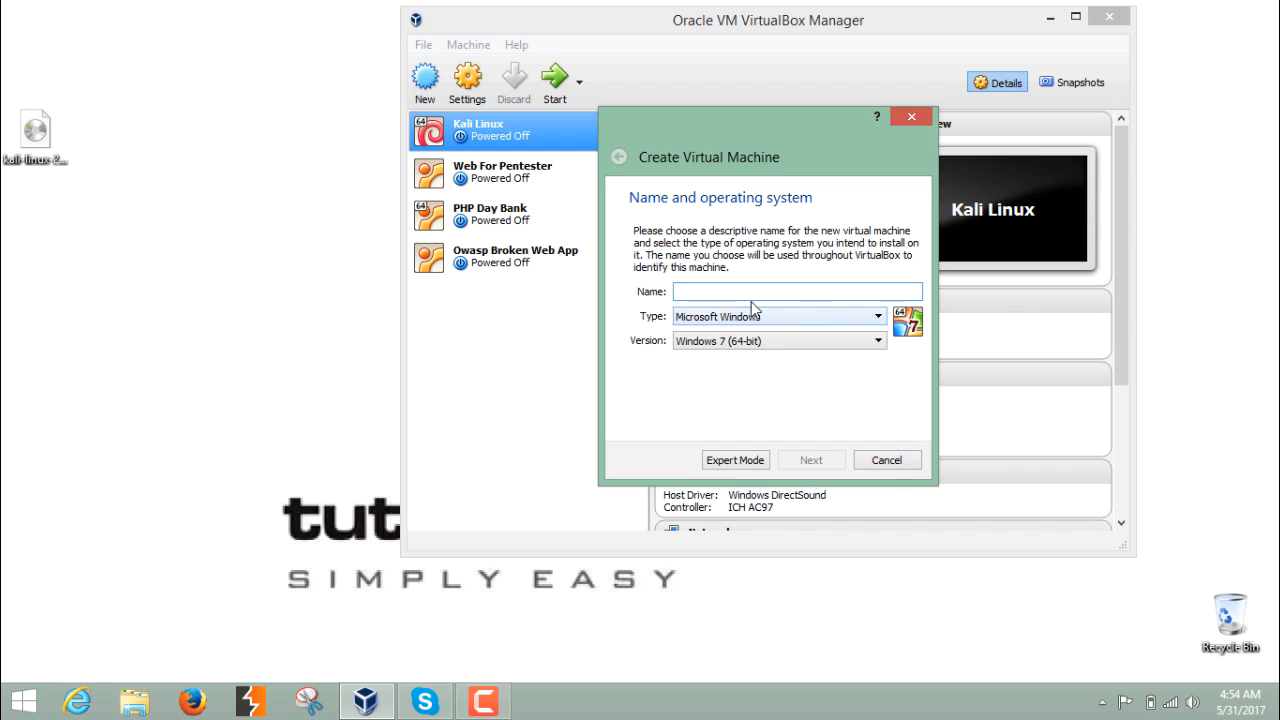
pyautogui.write('K')
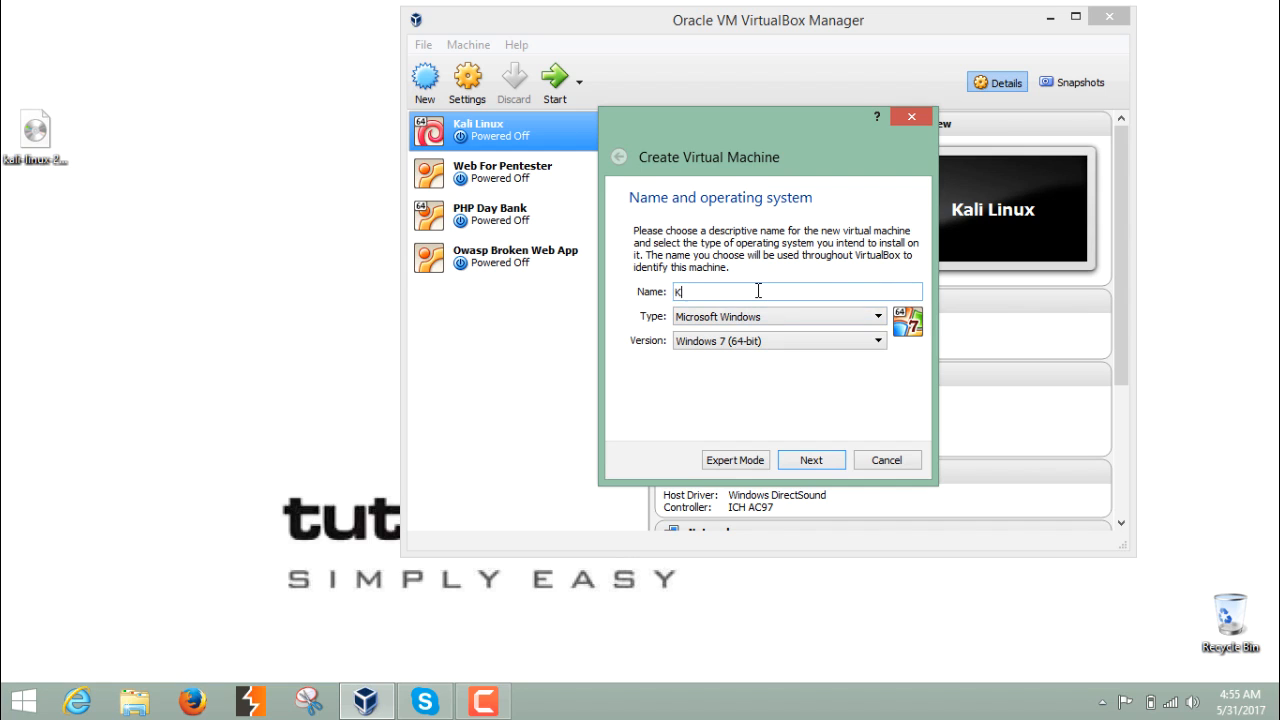
pyautogui.write('ali Lin')
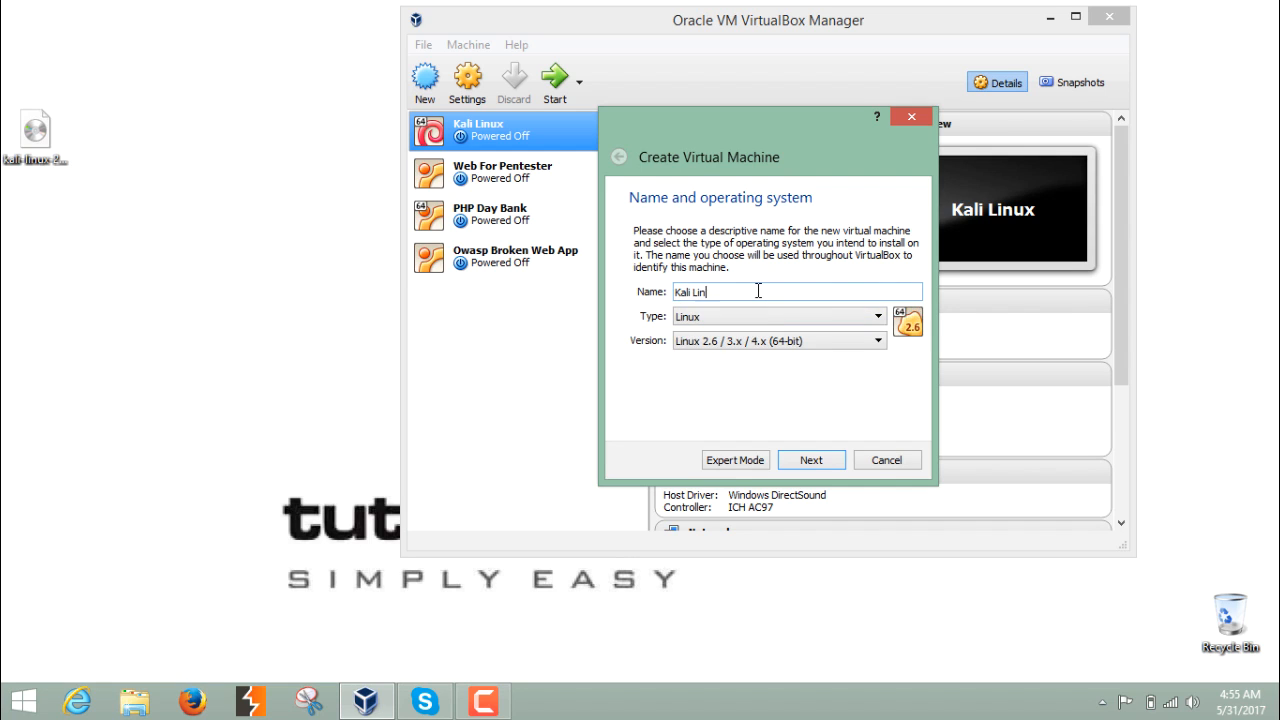
pyautogui.write('uc x Demo')
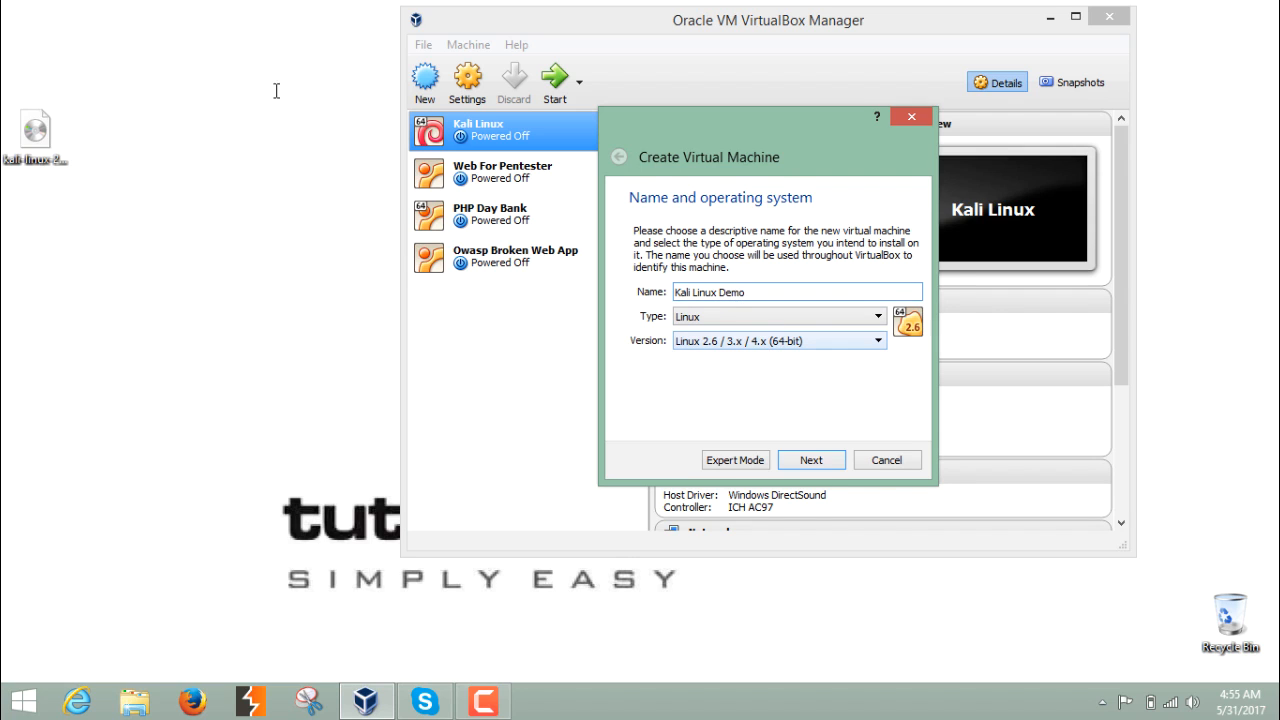
pyautogui.click(44, 126)
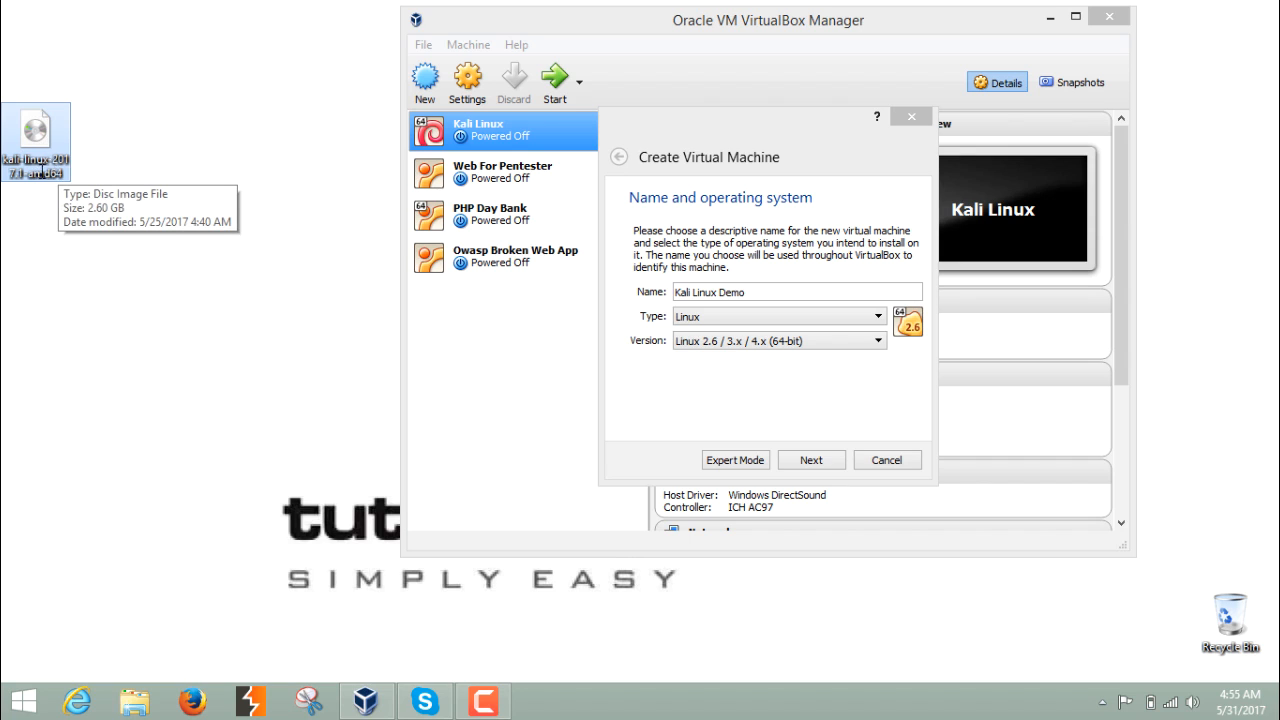
# - Set the machine type to Linux, version Linux 2.4 (64-bit), and allocate about 4096 MB of memory
pyautogui.click(695, 341)
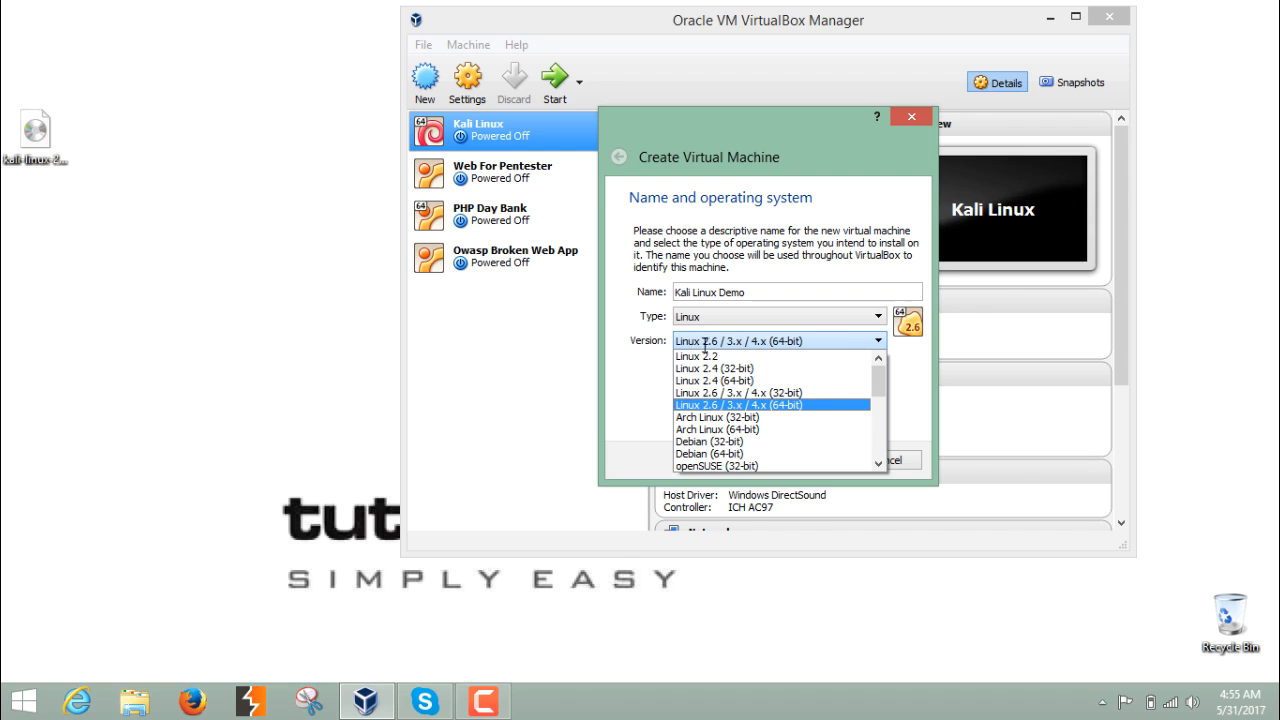
pyautogui.click(713, 380)
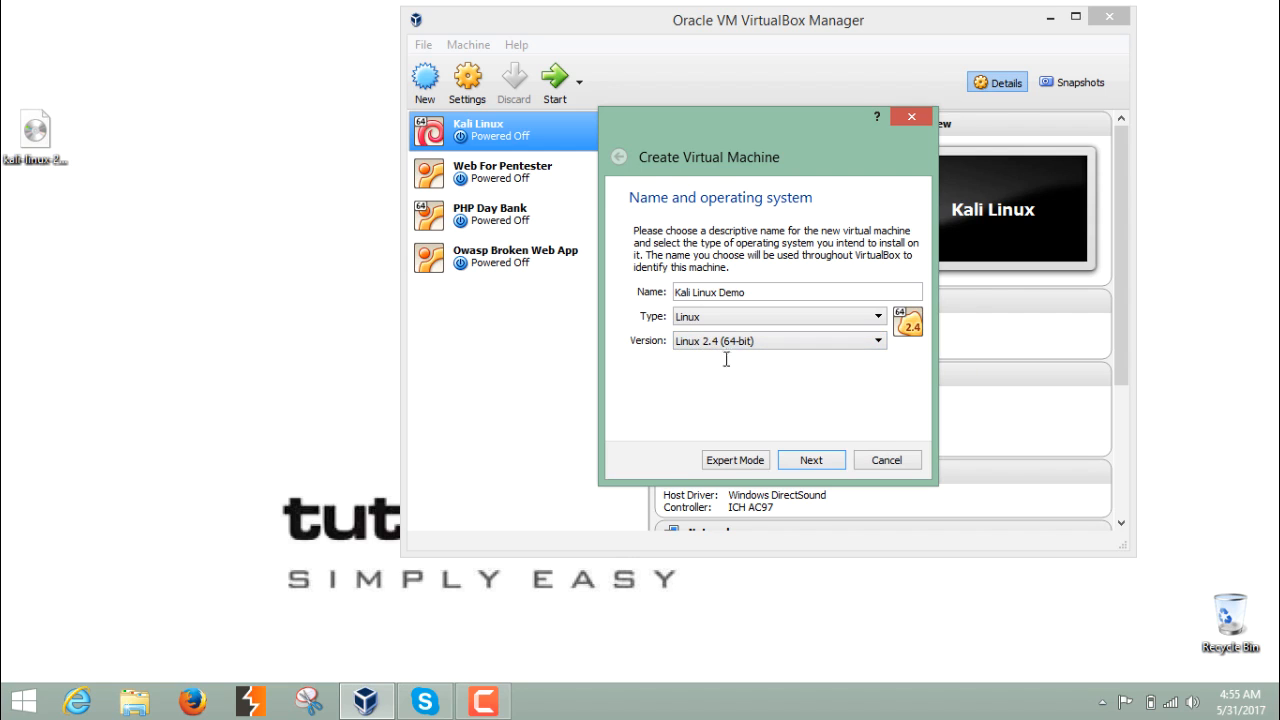
pyautogui.click(737, 316)
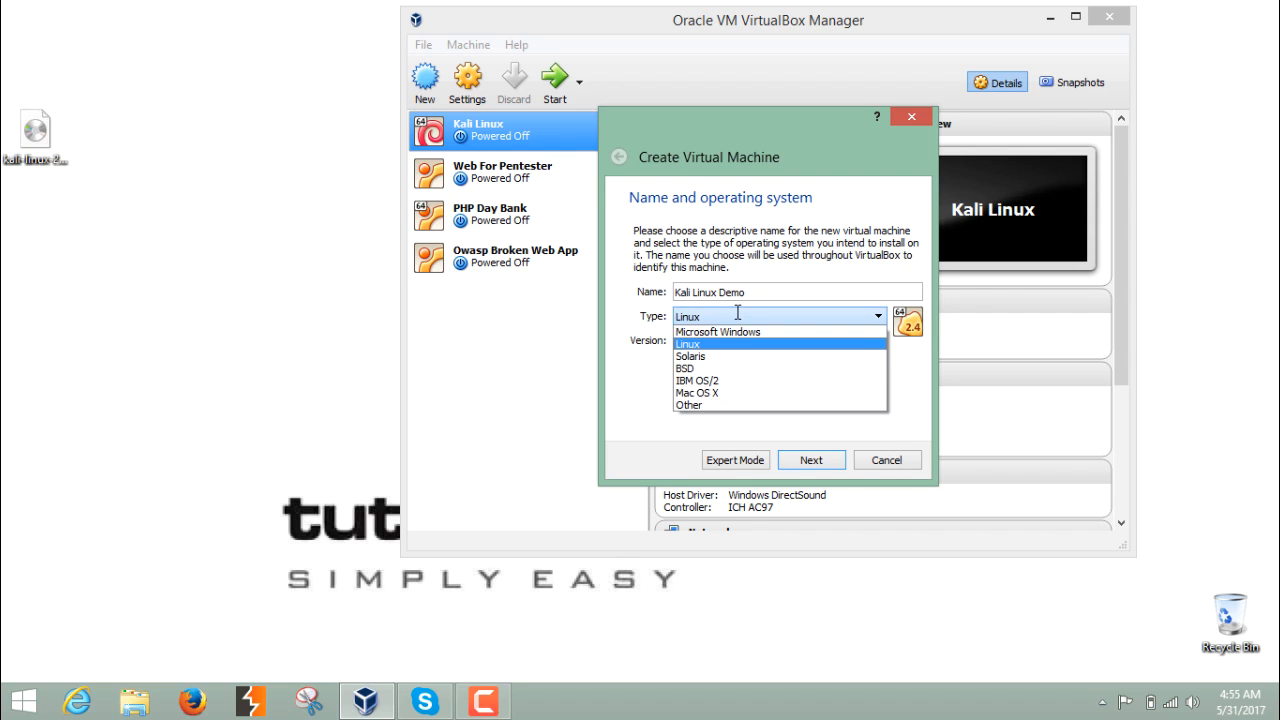
pyautogui.click(712, 344)
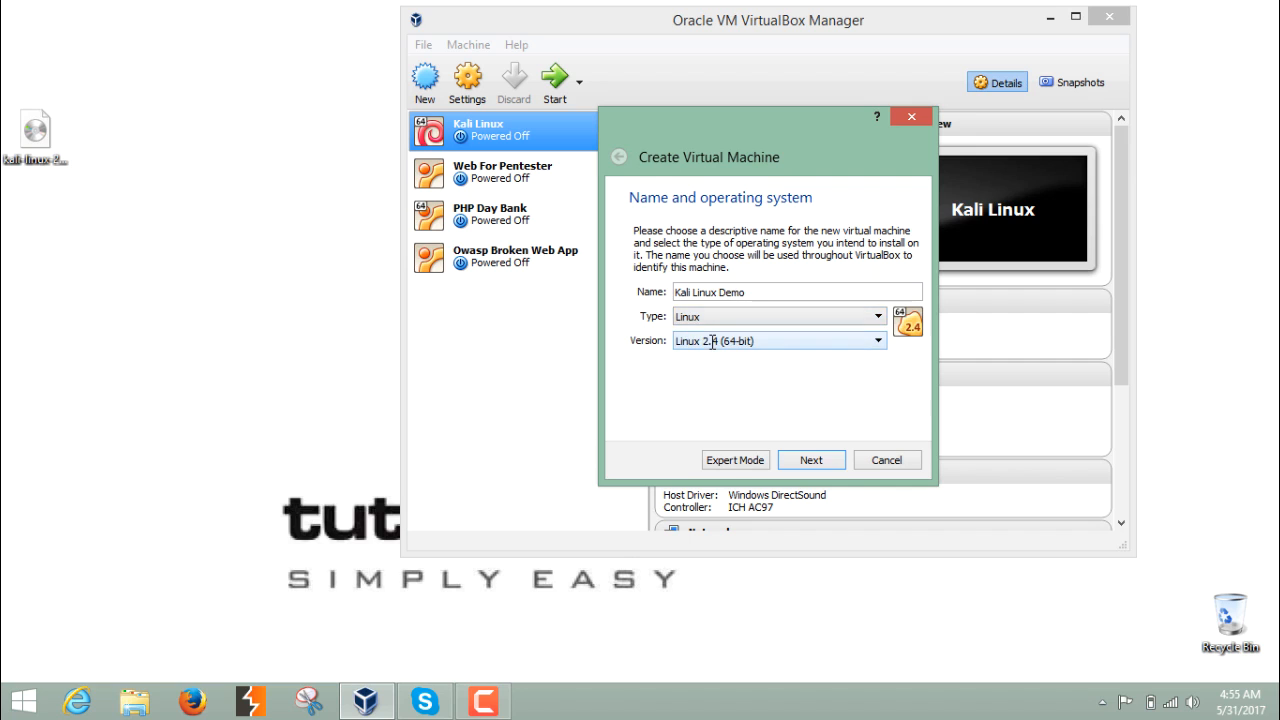
pyautogui.click(806, 459)
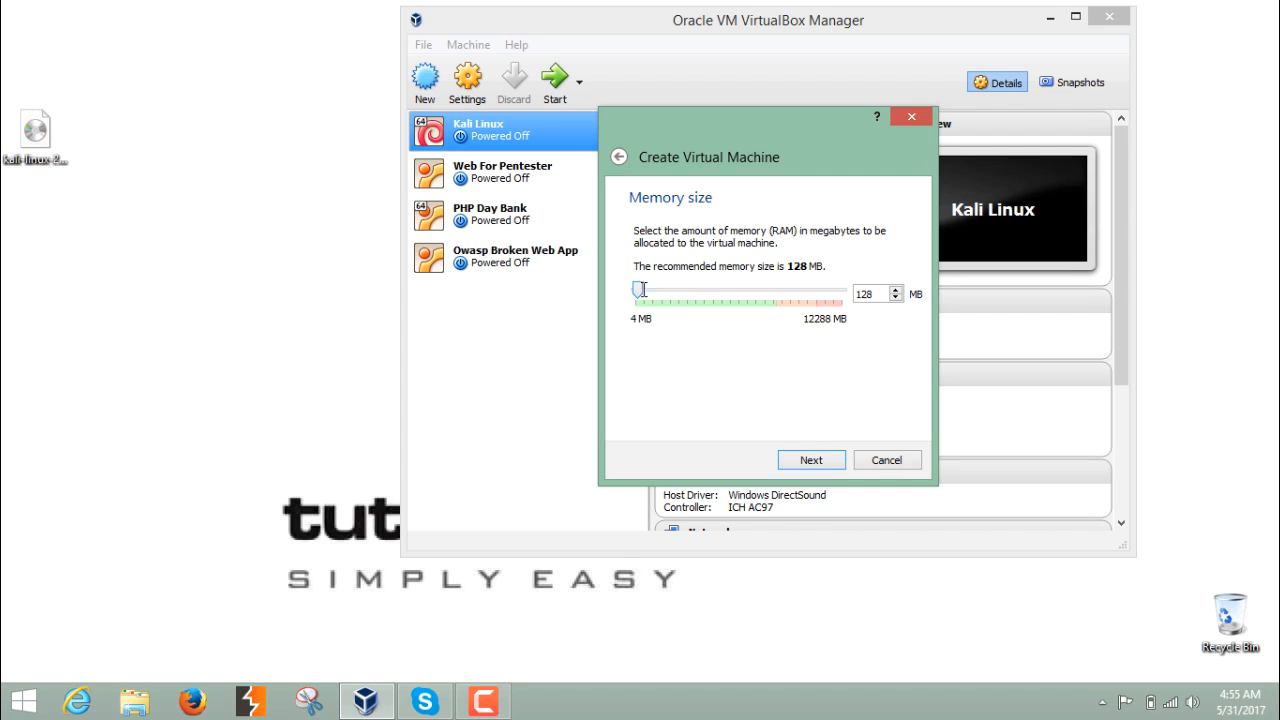
pyautogui.moveTo(640, 290); pyautogui.dragTo(703, 289)
pyautogui.click(802, 458)
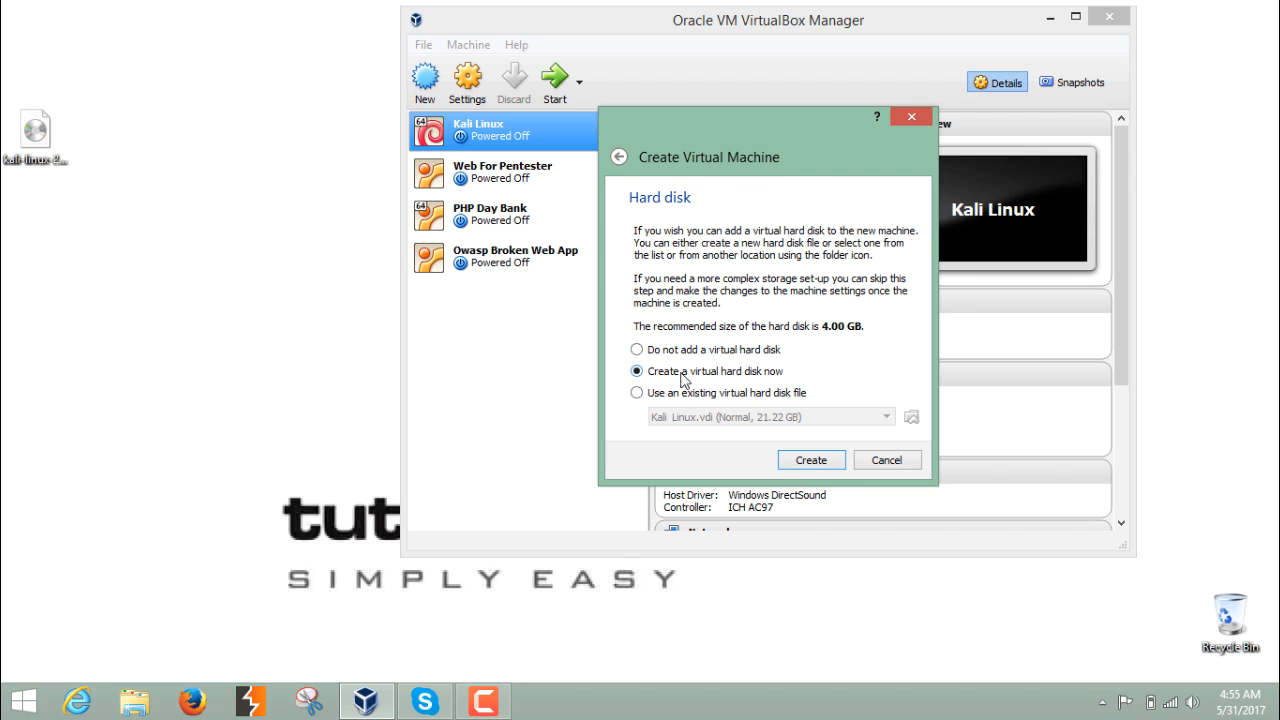
# - Create a dynamically allocated VDI virtual hard disk named Kali Linux Demo sized 15.89 GB
pyautogui.click(811, 460)
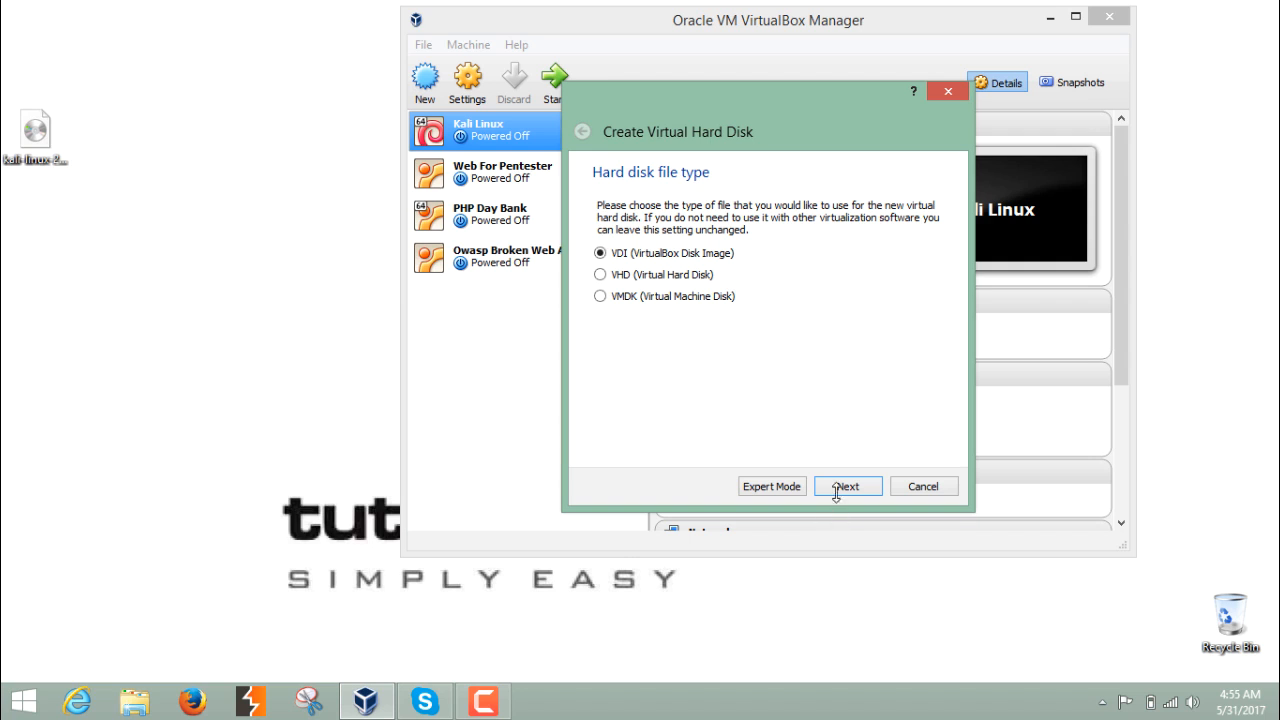
pyautogui.click(838, 487)
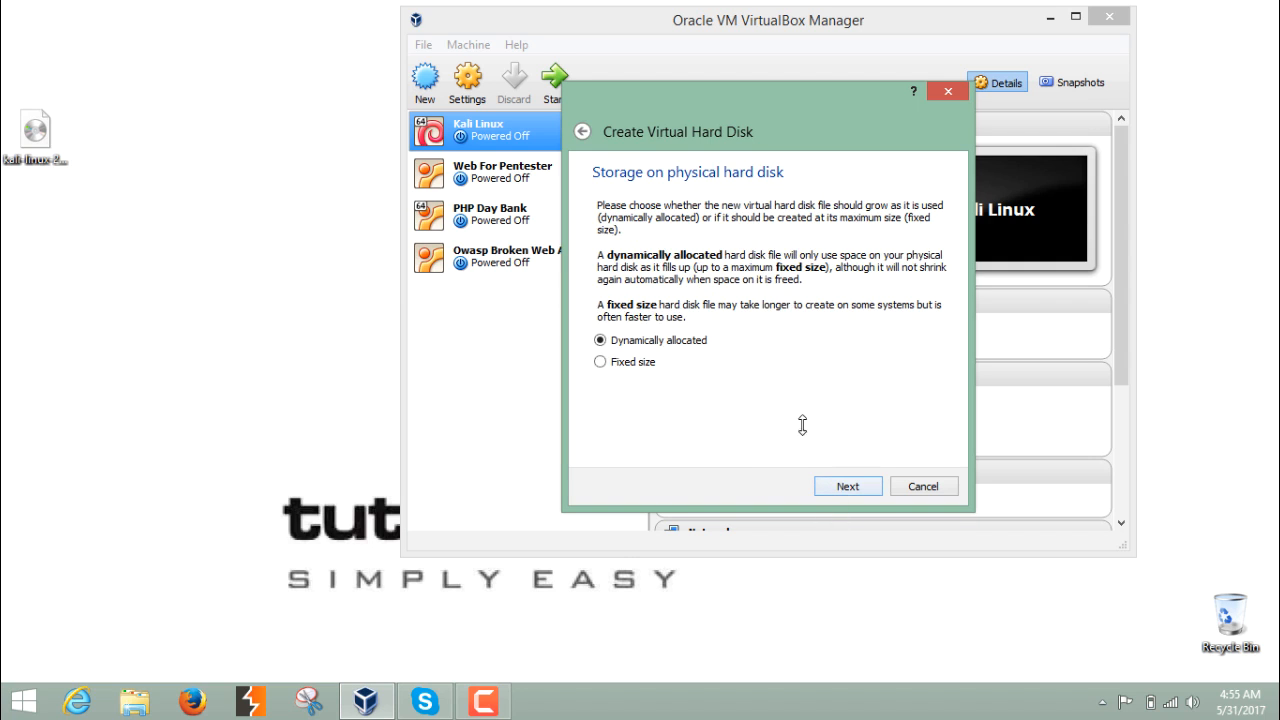
pyautogui.click(838, 487)
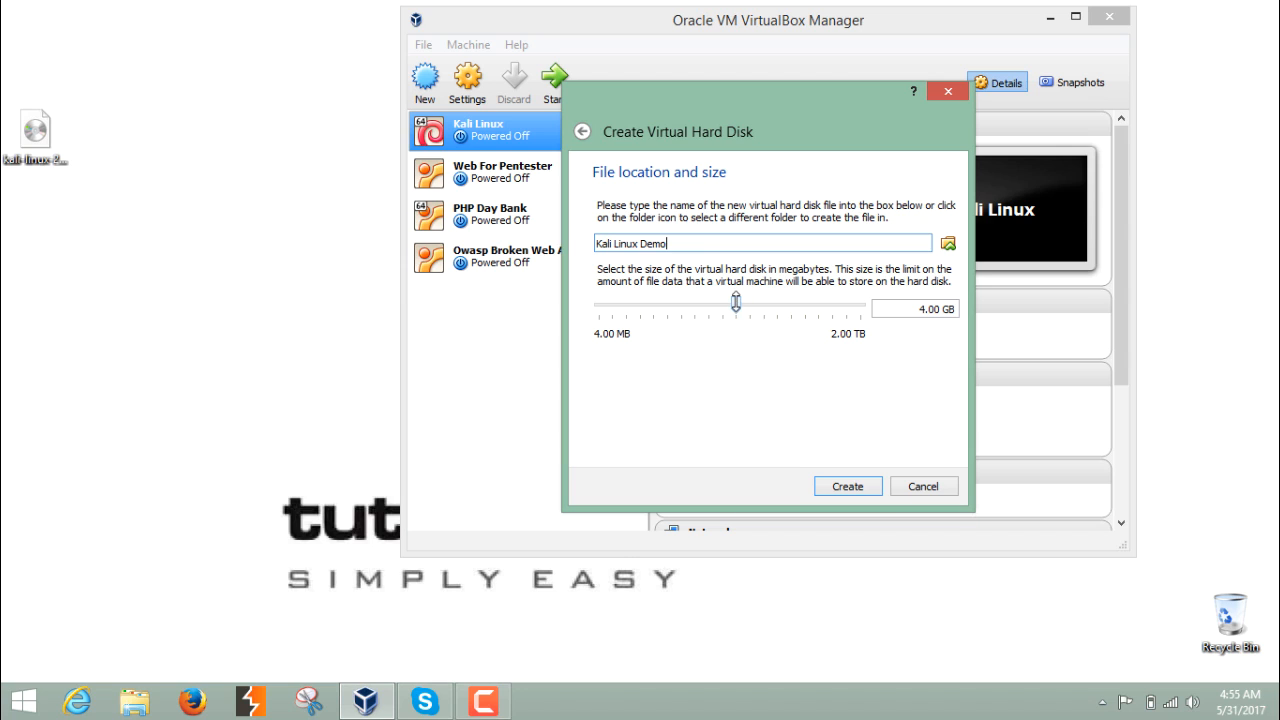
pyautogui.moveTo(735, 302)
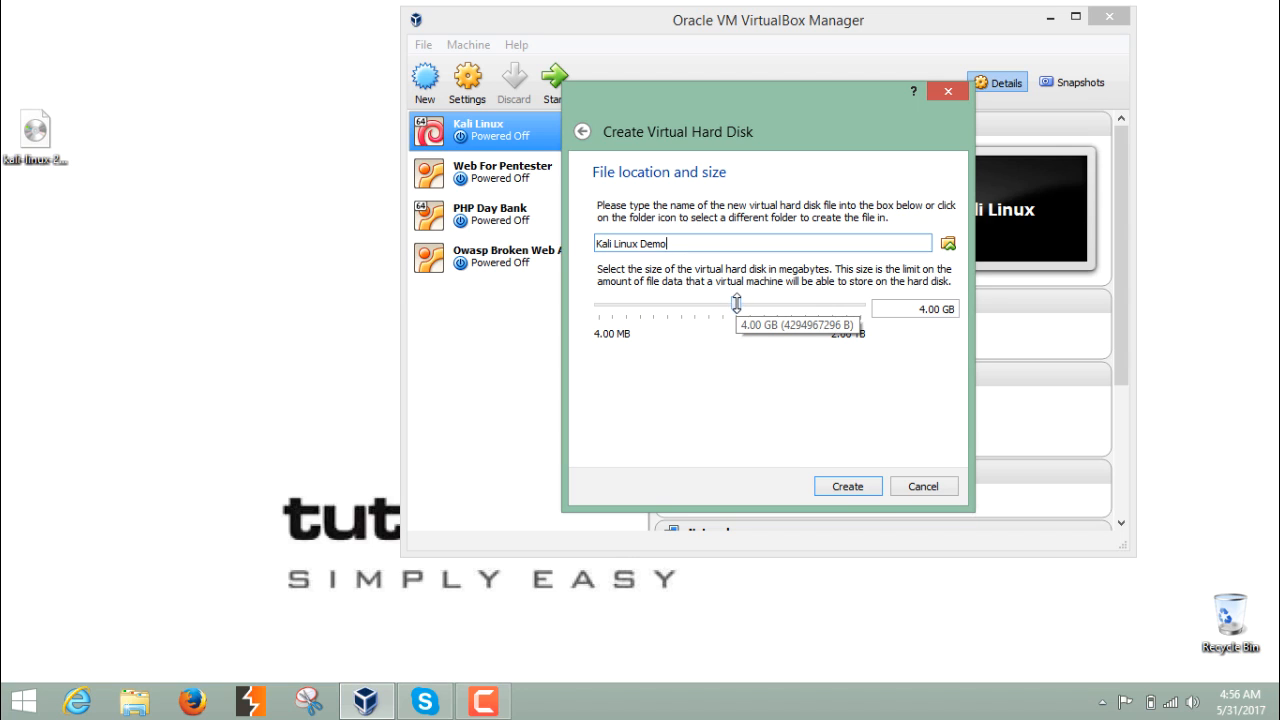
pyautogui.moveTo(735, 302); pyautogui.dragTo(765, 307)
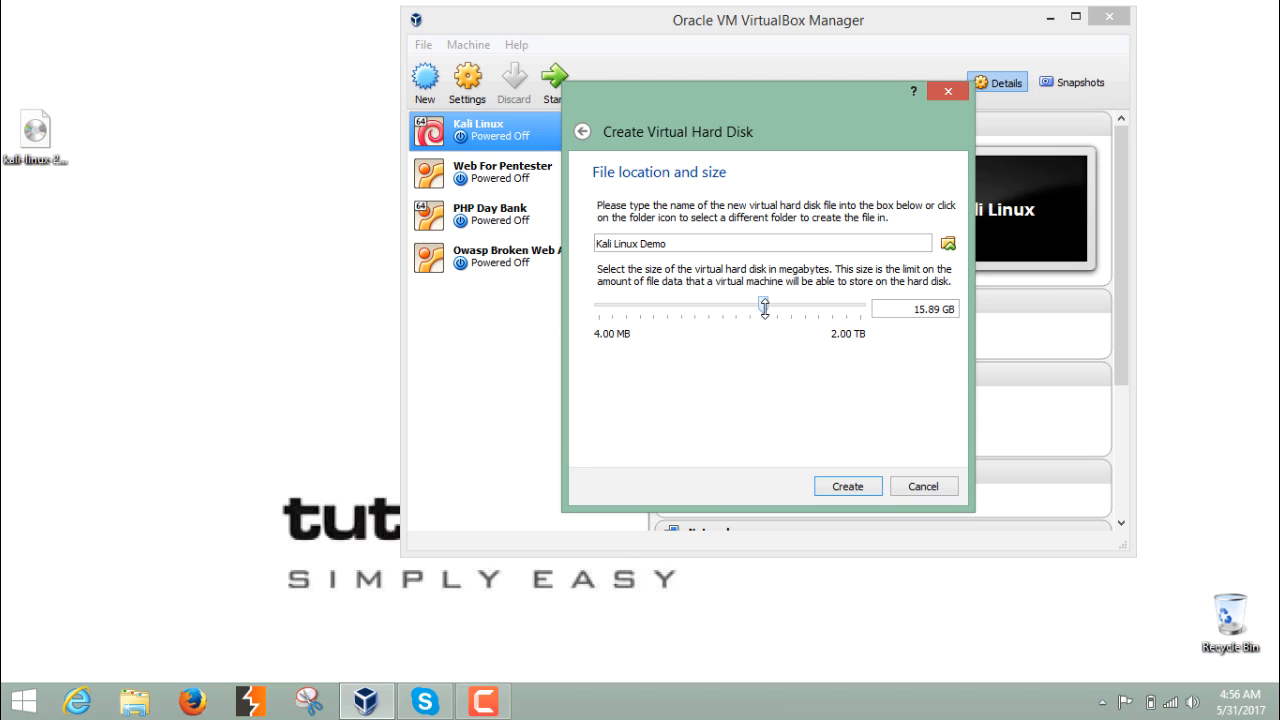
pyautogui.click(841, 486)
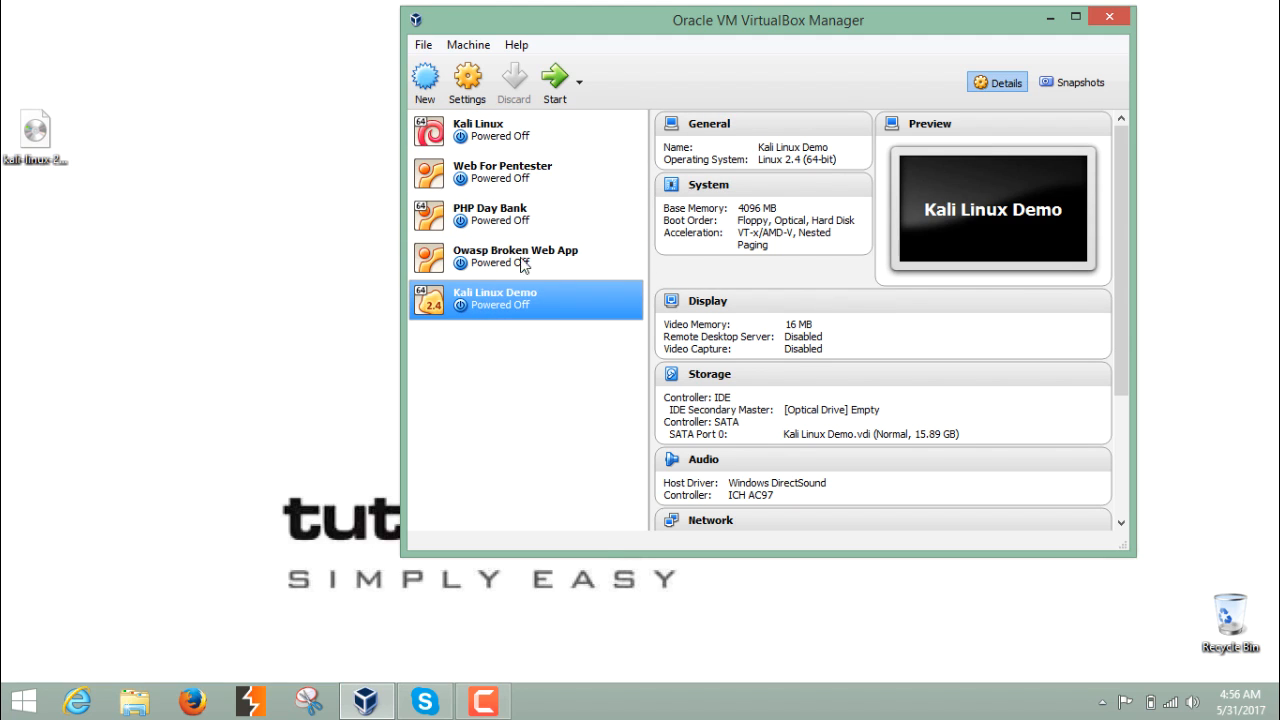
# - Start the new machine using kali-linux-2017.1-amd64.iso from the Desktop as the start-up disk
pyautogui.click(557, 96)
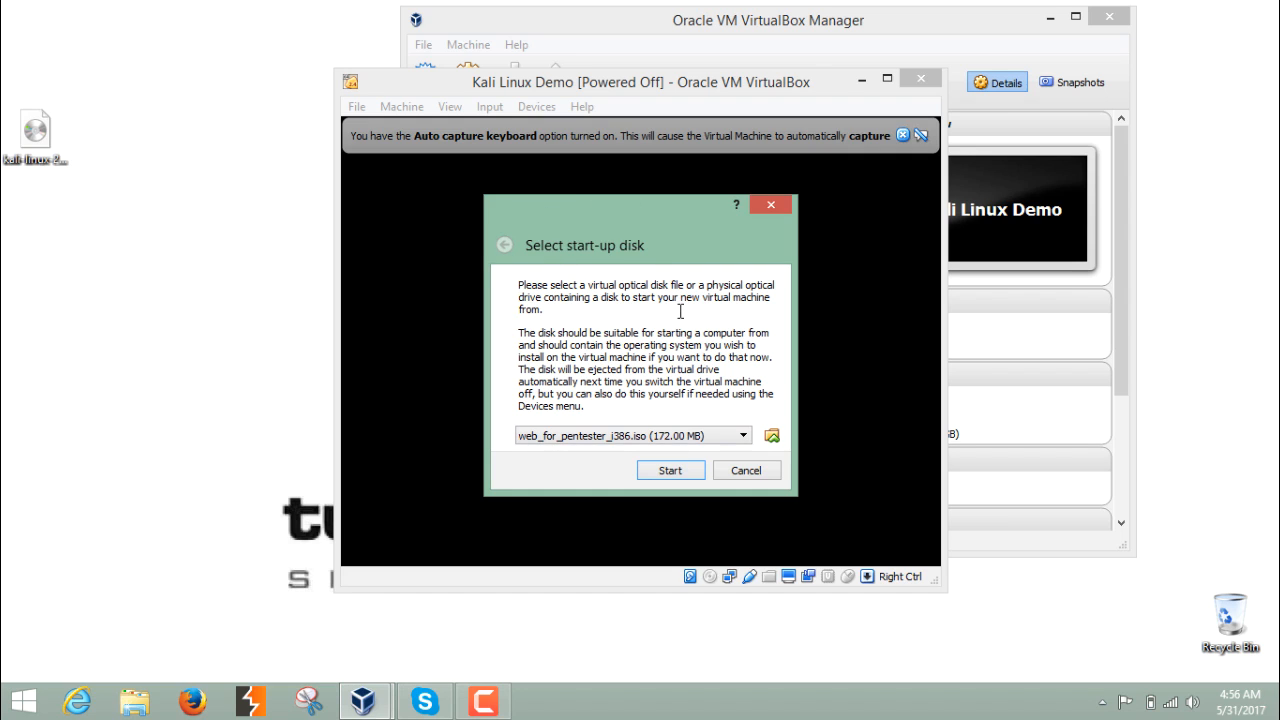
pyautogui.click(771, 436)
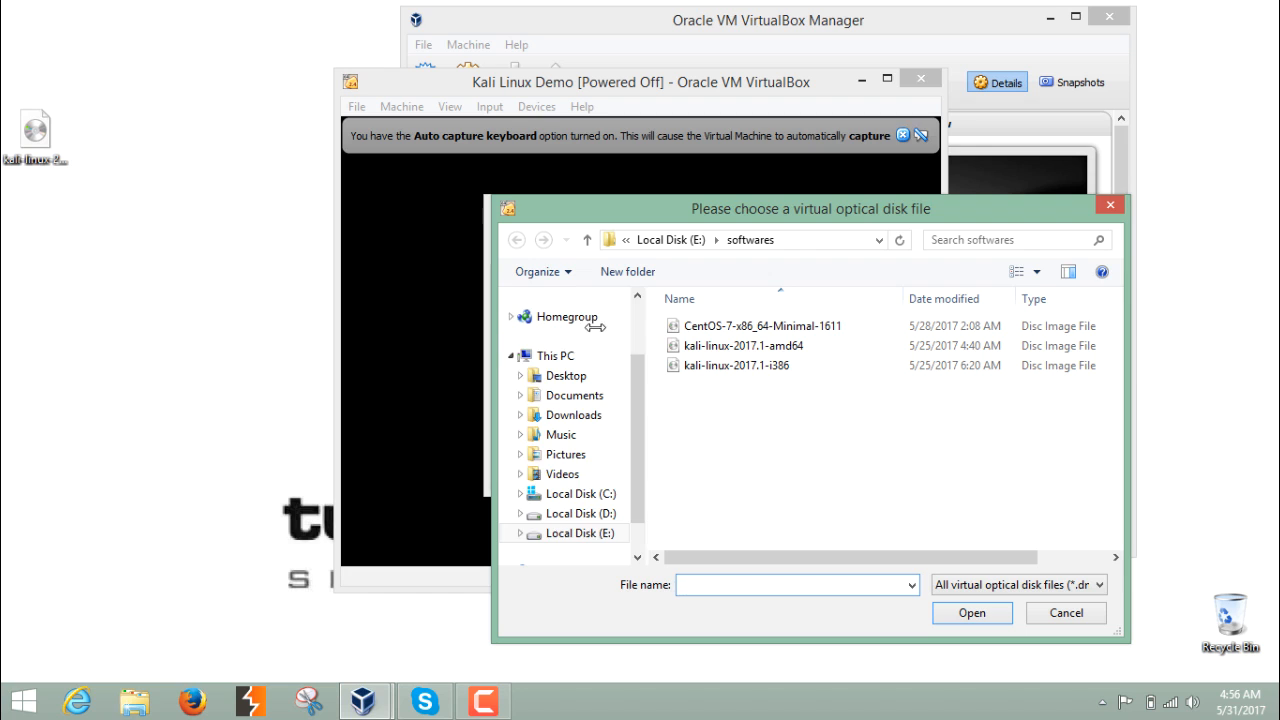
pyautogui.click(589, 381)
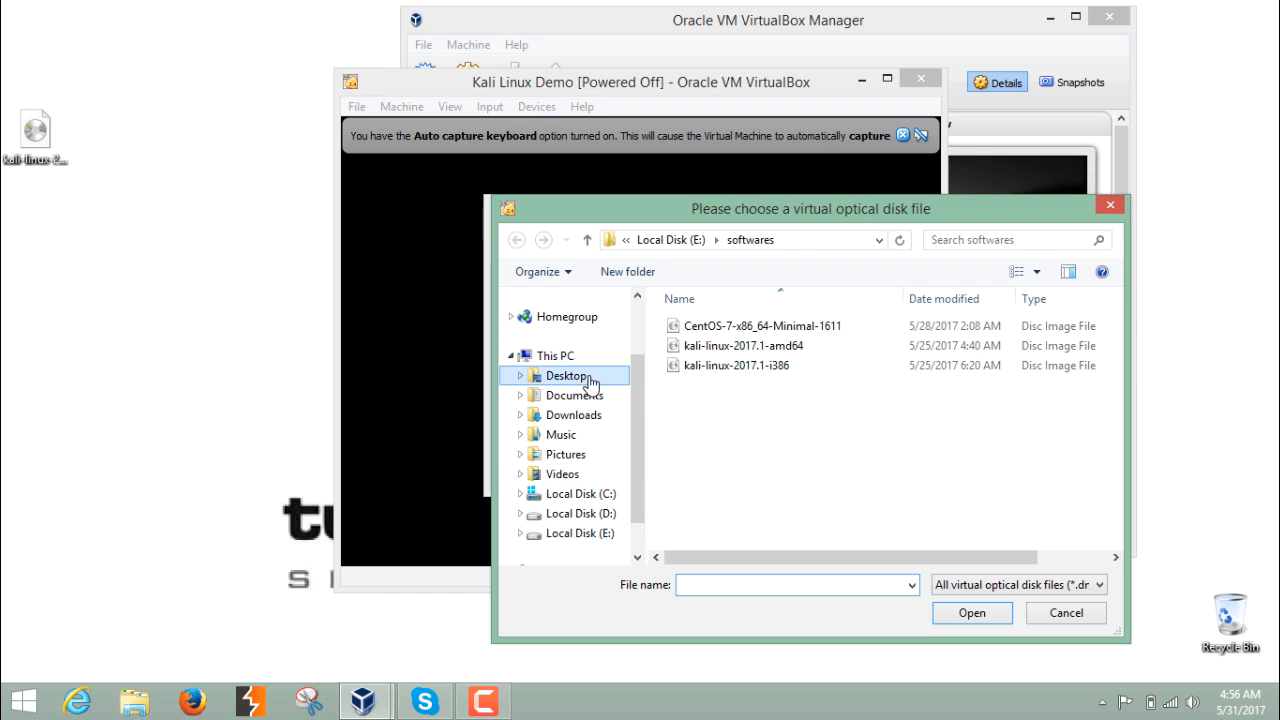
pyautogui.click(687, 330)
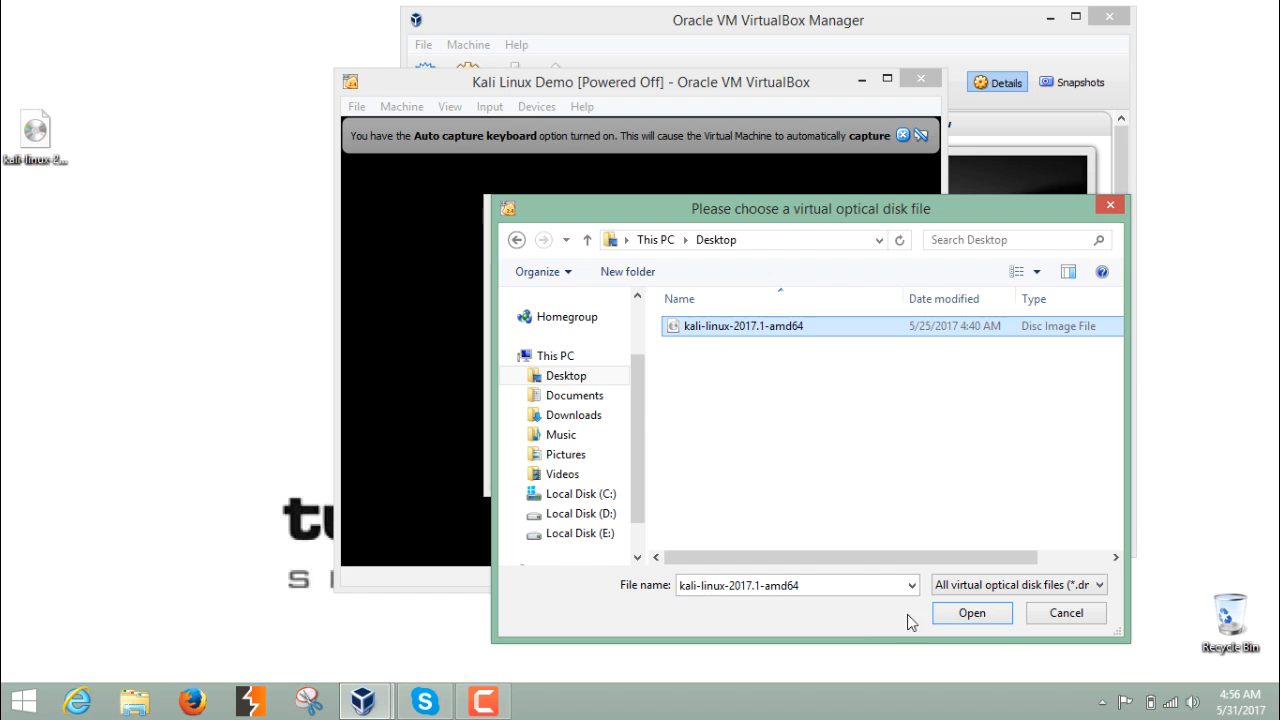
pyautogui.click(950, 614)
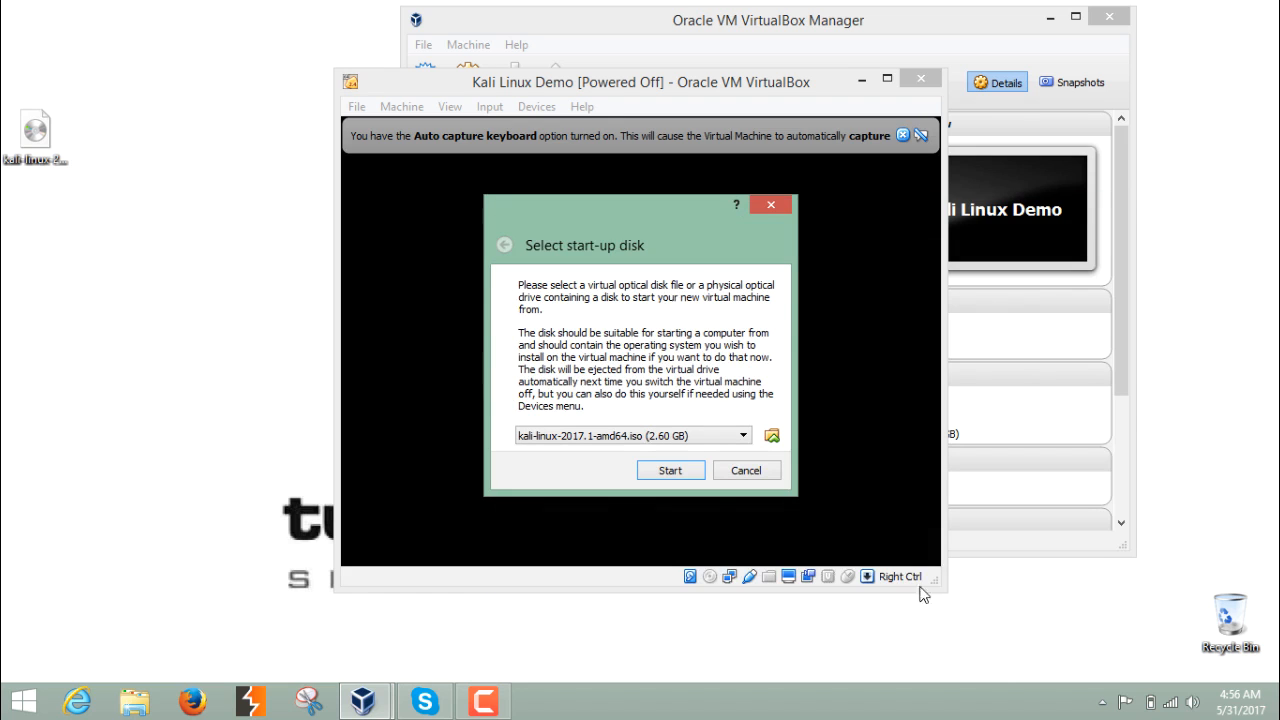
pyautogui.click(686, 476)
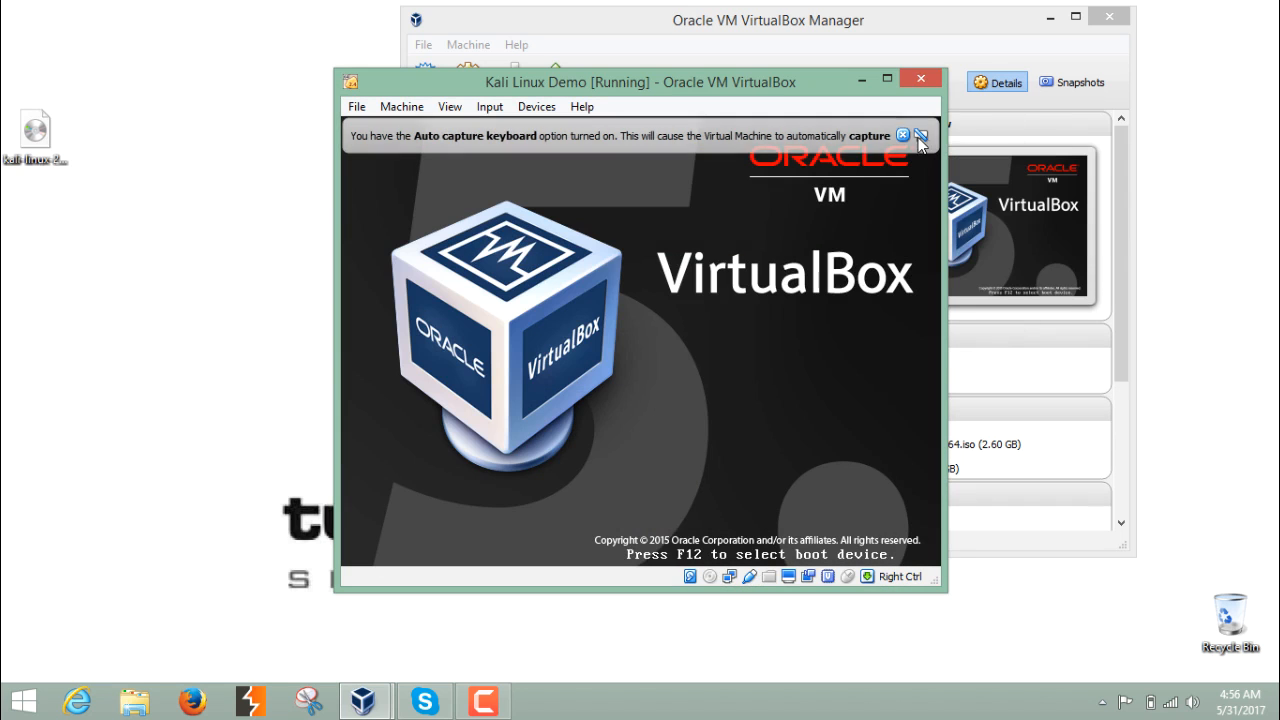
# - Dismiss the keyboard capture notice and launch the Install entry from the Kali boot menu
pyautogui.click(903, 135)
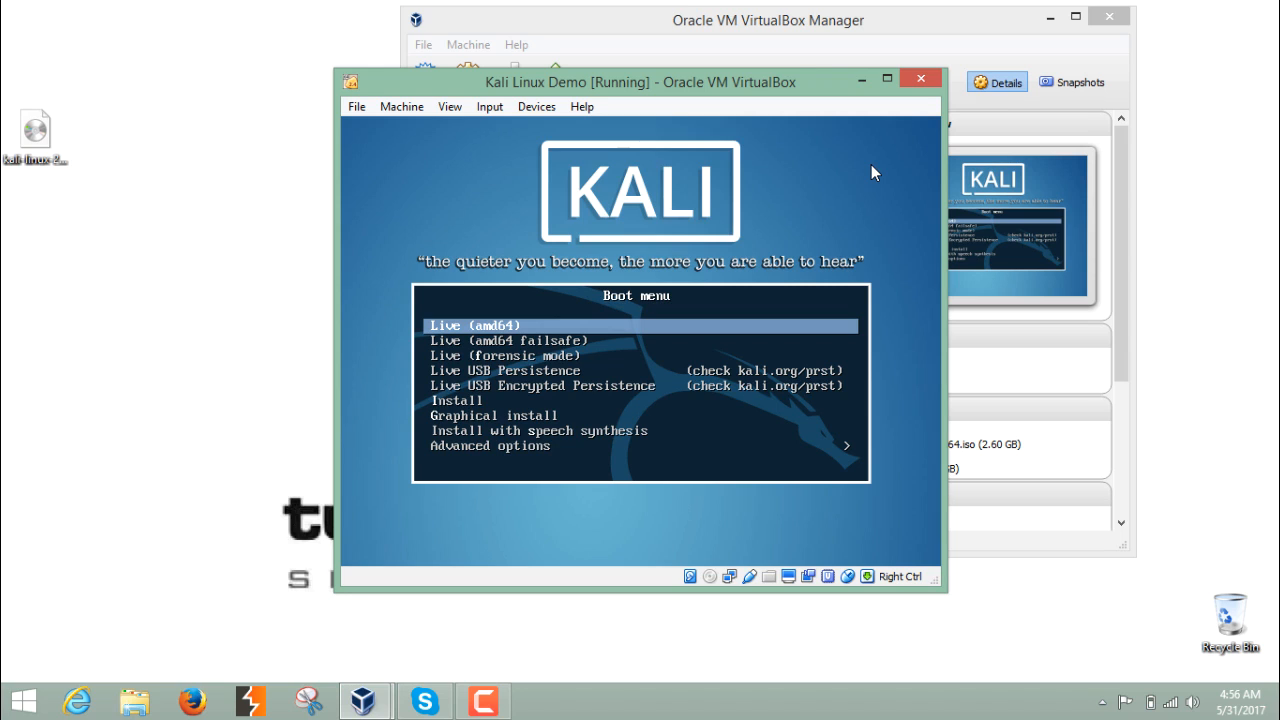
pyautogui.press('Down')
pyautogui.press('Down')
pyautogui.press('Down')
pyautogui.press('Down')
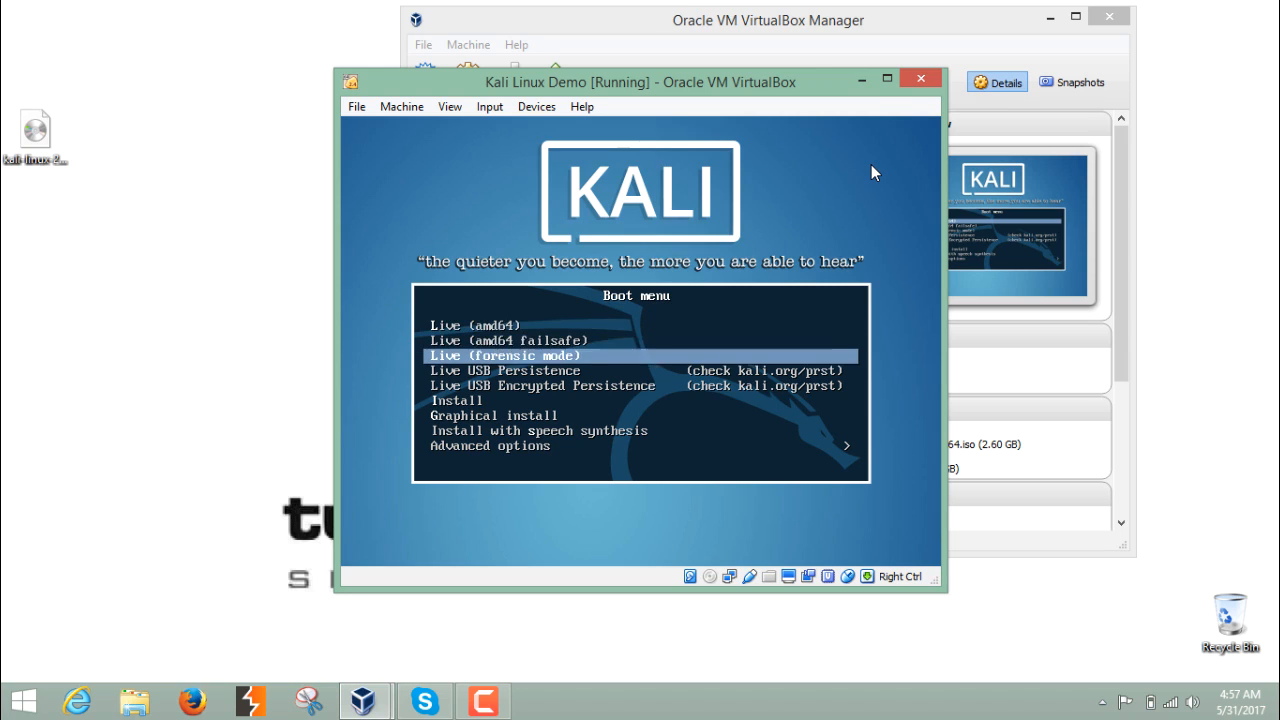
pyautogui.press('Up')
pyautogui.press('Up')
pyautogui.press('Up')
pyautogui.press('Up')
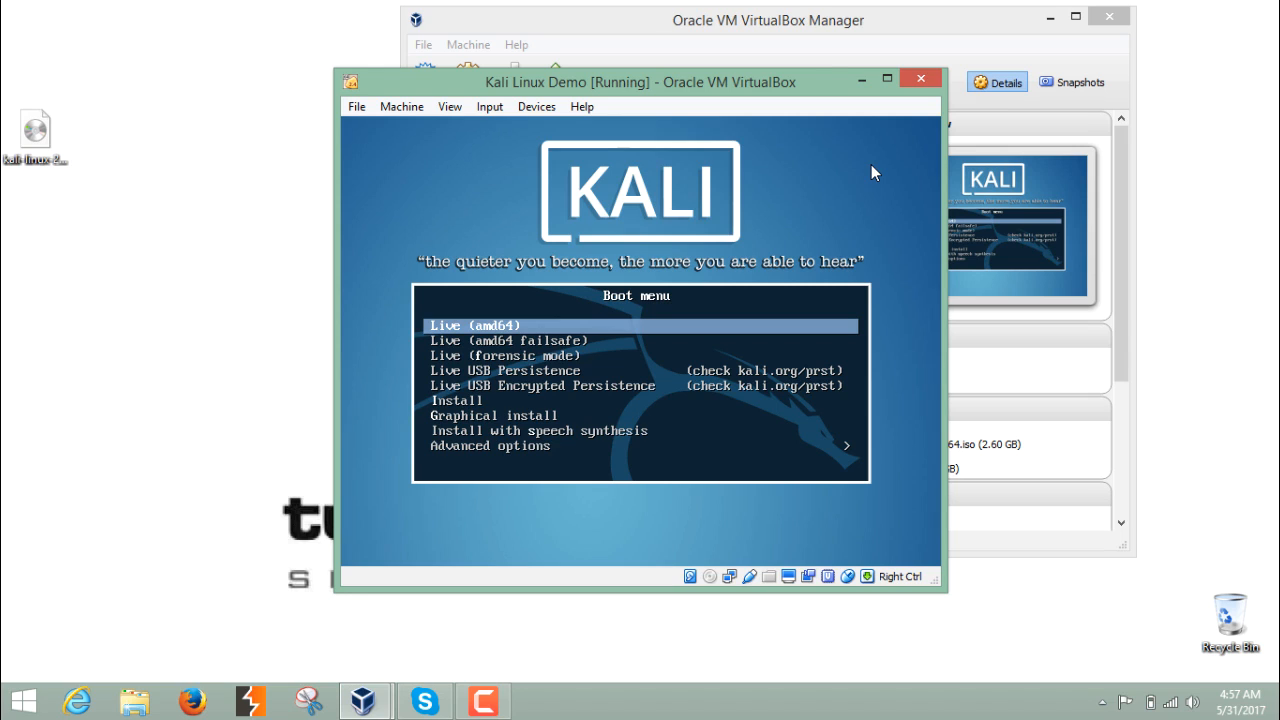
pyautogui.press('Down')
pyautogui.press('Up')
pyautogui.press('Down')
pyautogui.press('Down')
pyautogui.press('Down')
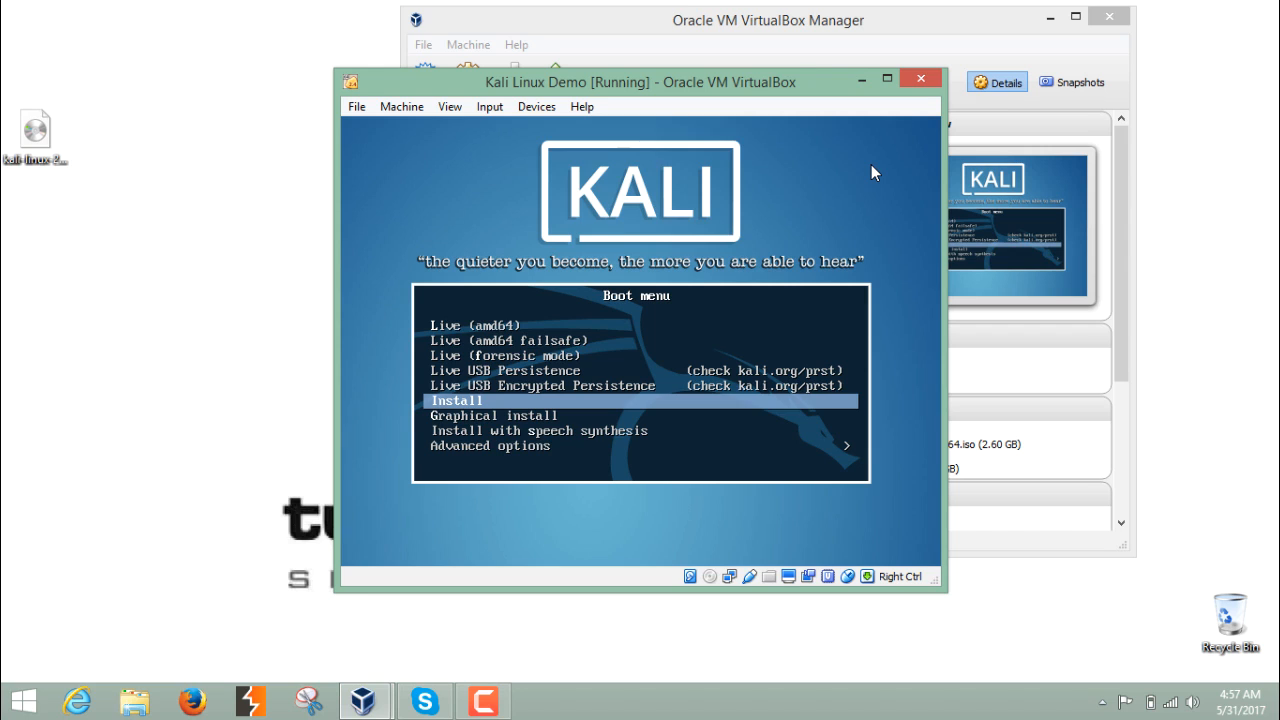
pyautogui.press('Up')
pyautogui.press('Down')
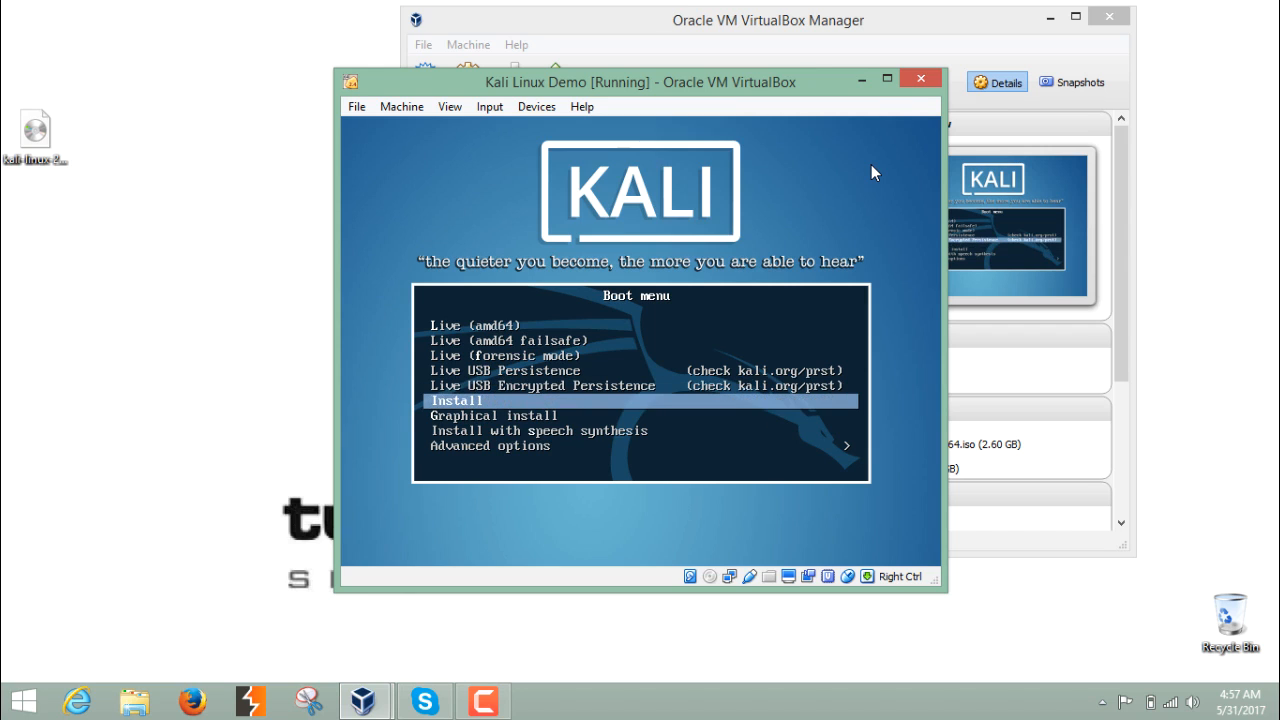
pyautogui.press('Return')
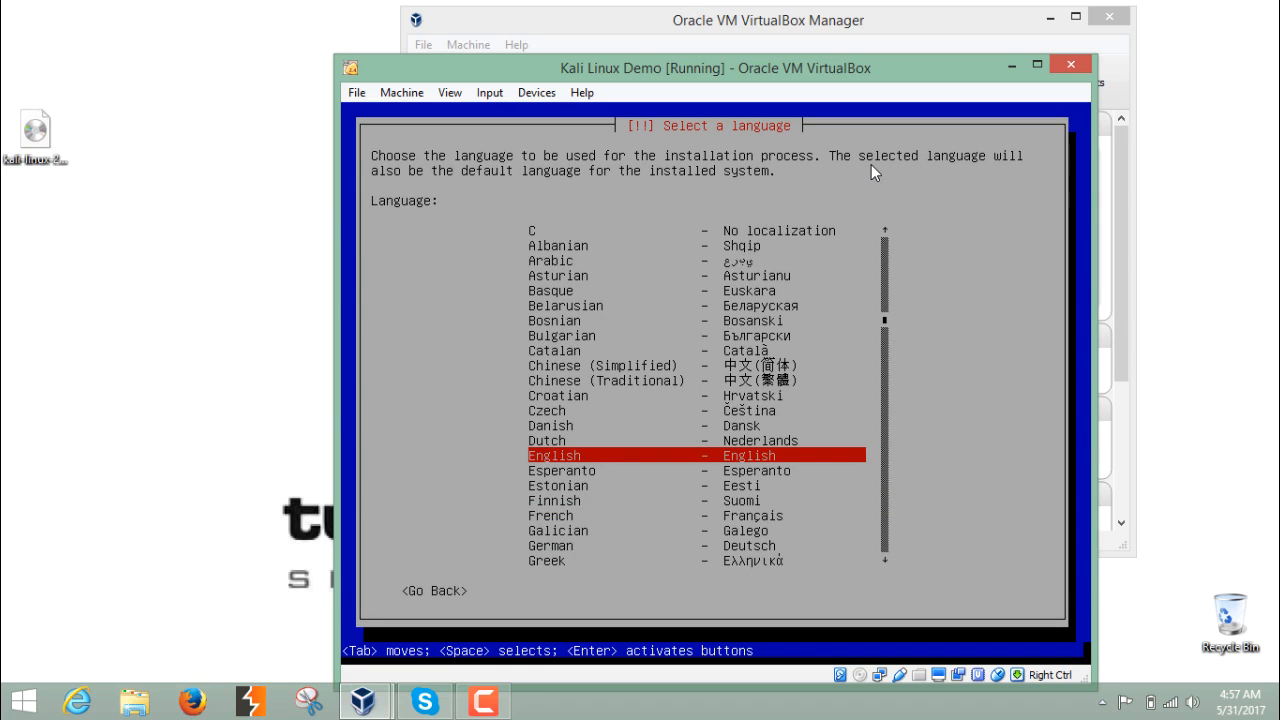
# - Complete the installer's localisation screens with English language, a location from the shortlist, and the American English keymap
pyautogui.press('Return')
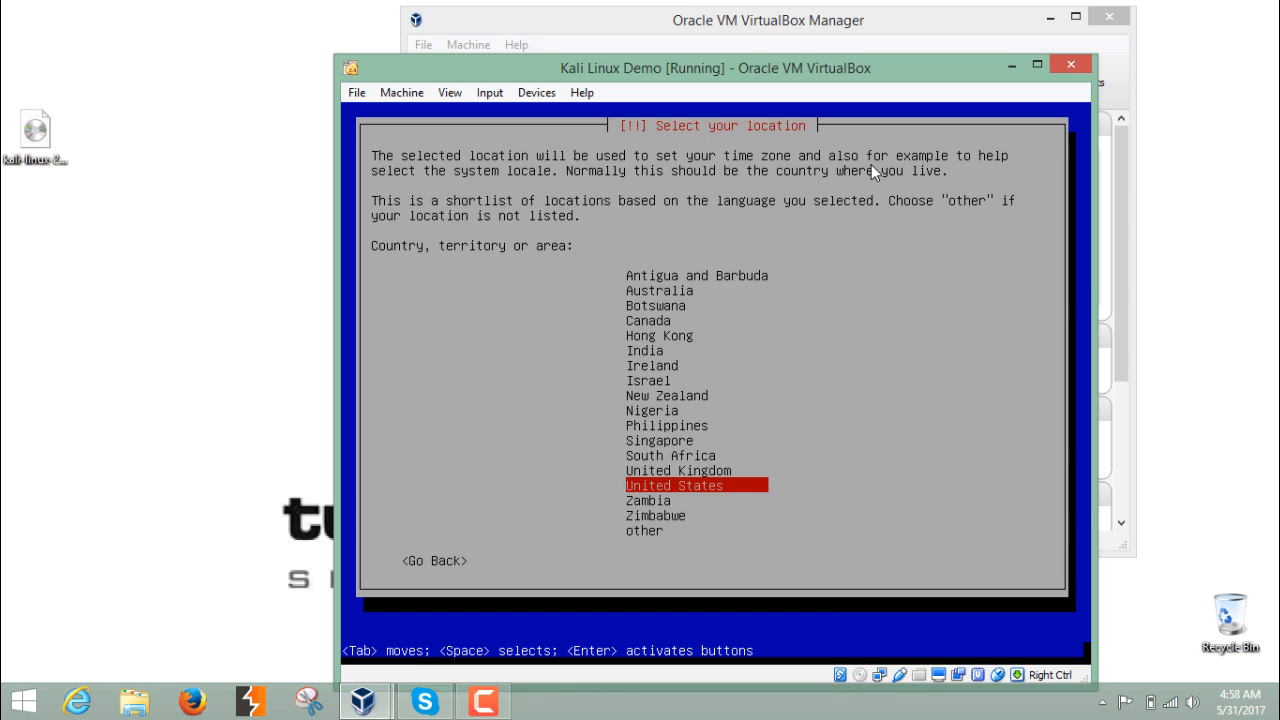
pyautogui.press('i')
pyautogui.press('Return')
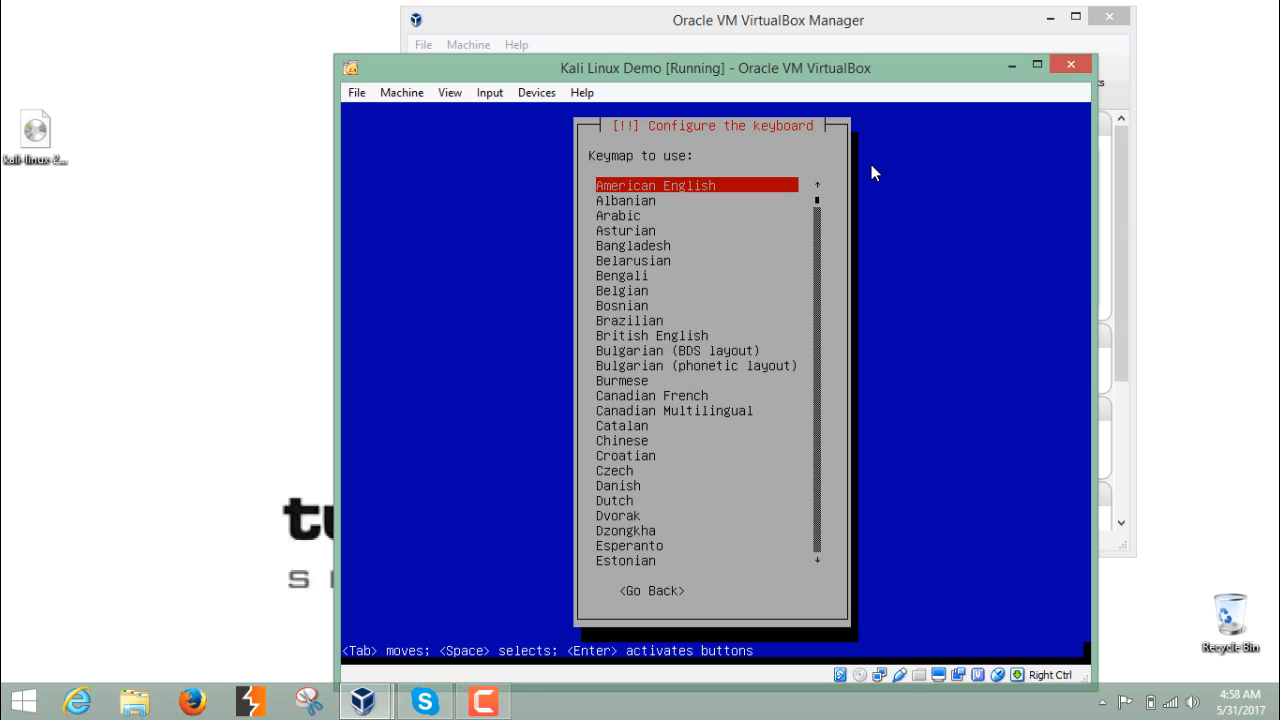
pyautogui.press('Return')
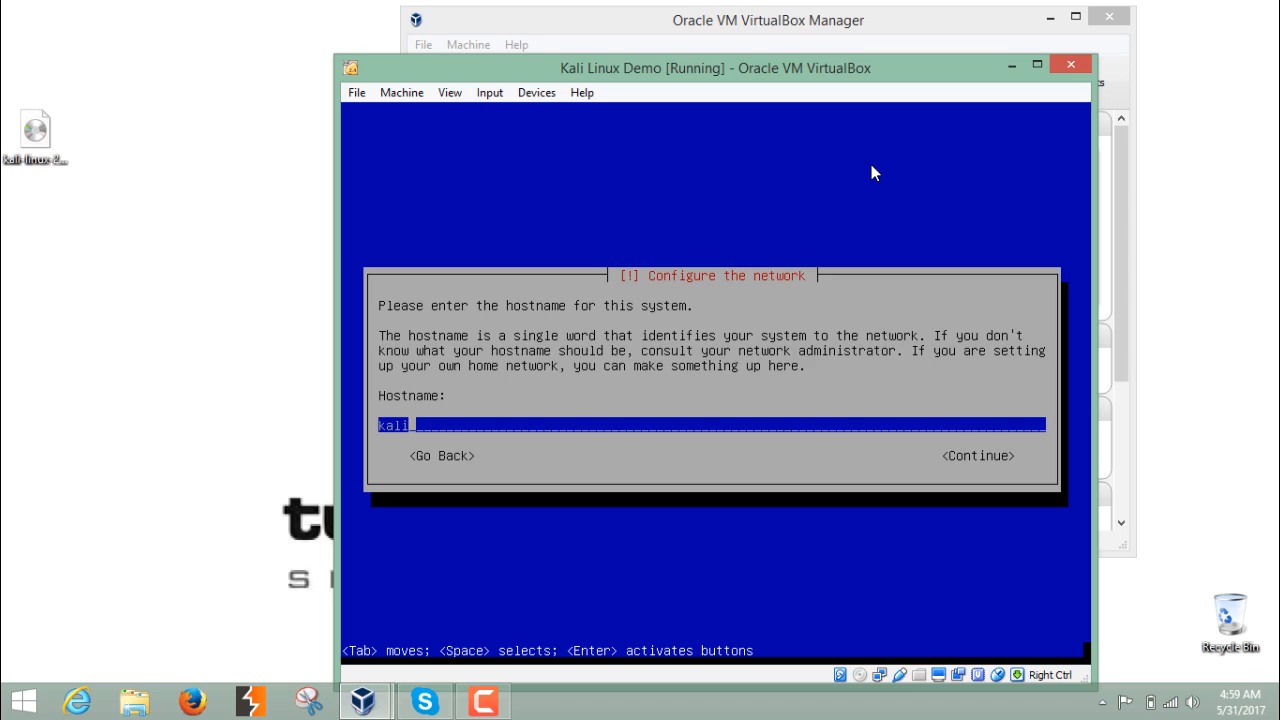
# - Accept the default hostname kali and leave the domain name blank in the network configuration
pyautogui.press('Return')
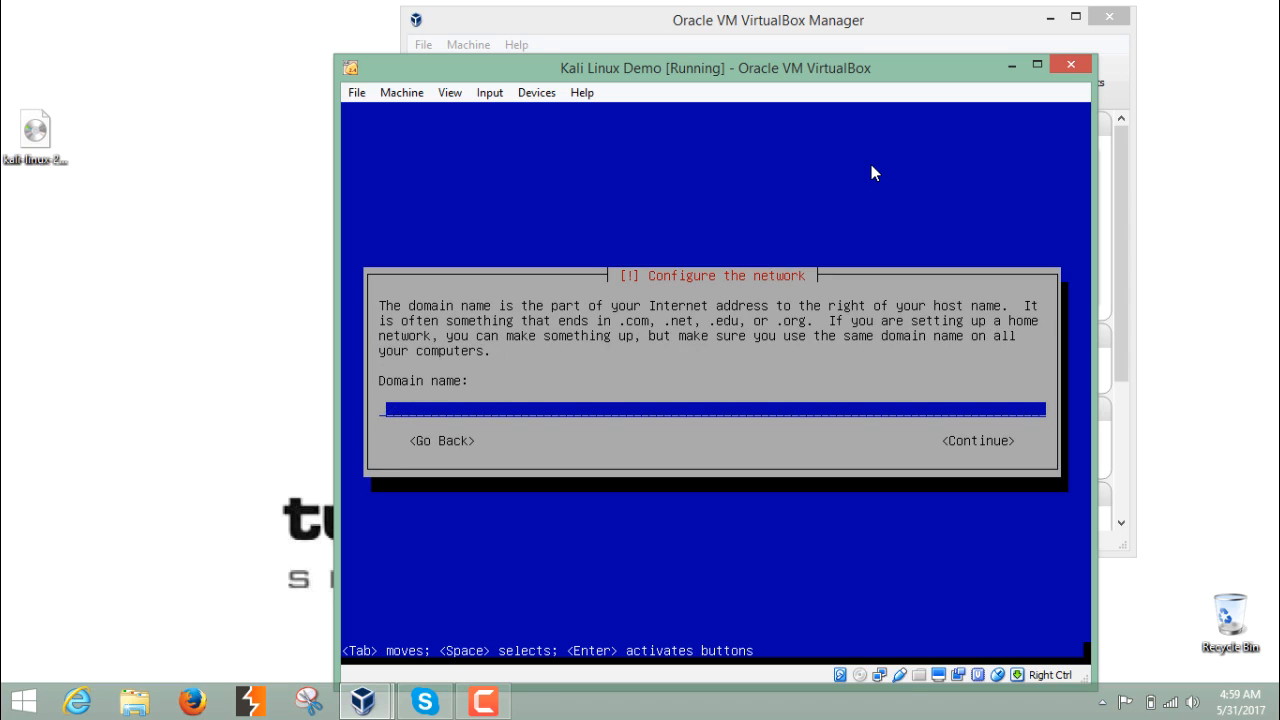
pyautogui.press('Return')
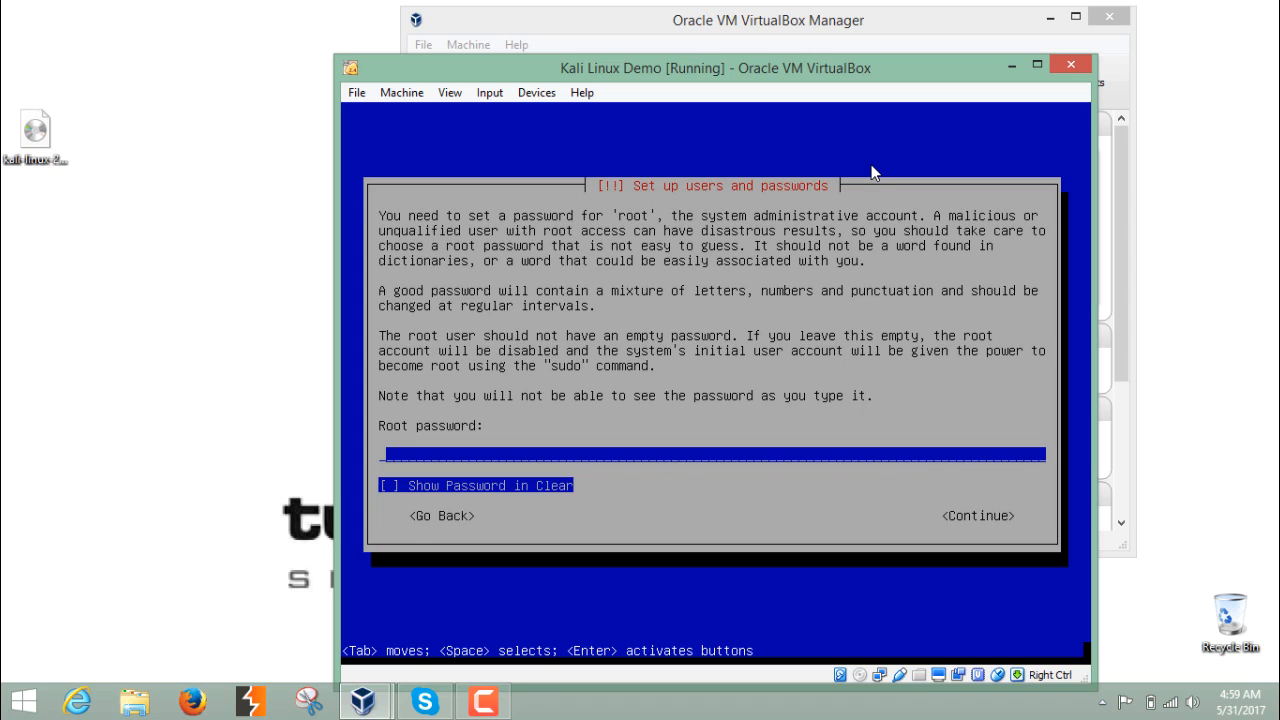
# - Set the root account password and re-enter it to verify
pyautogui.write('****')
pyautogui.press('Return')
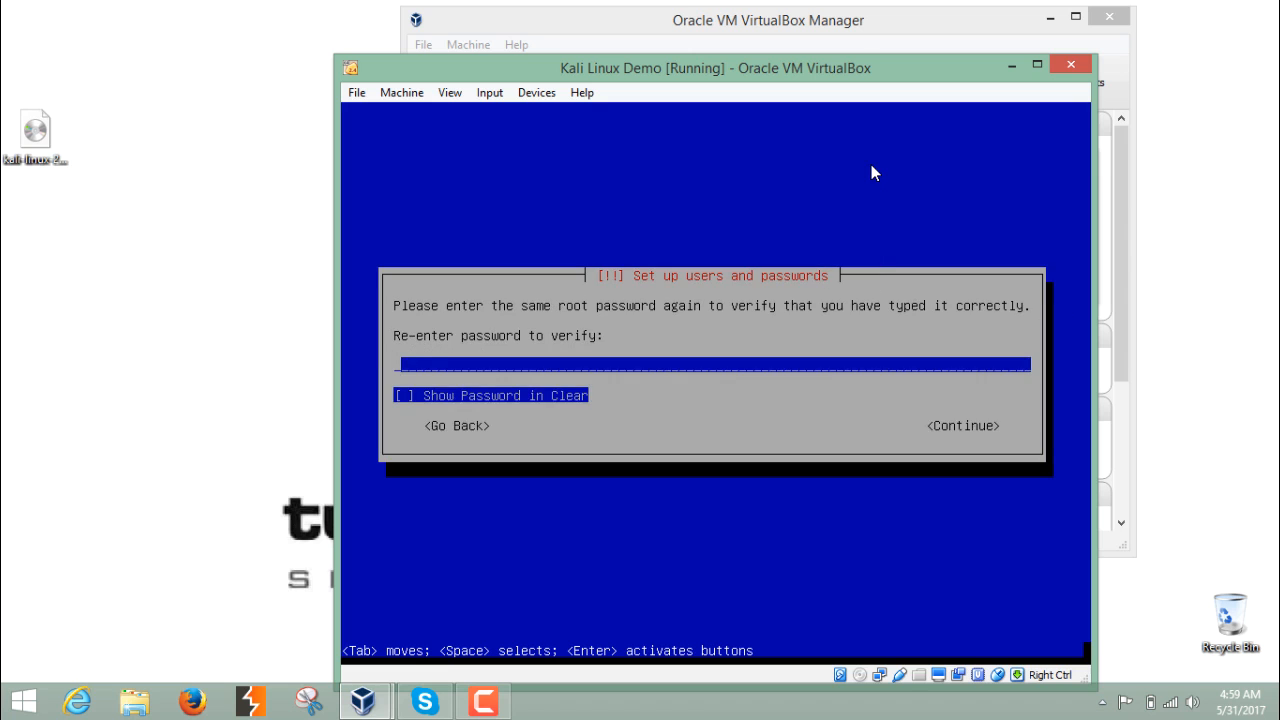
pyautogui.write('****')
pyautogui.press('Return')
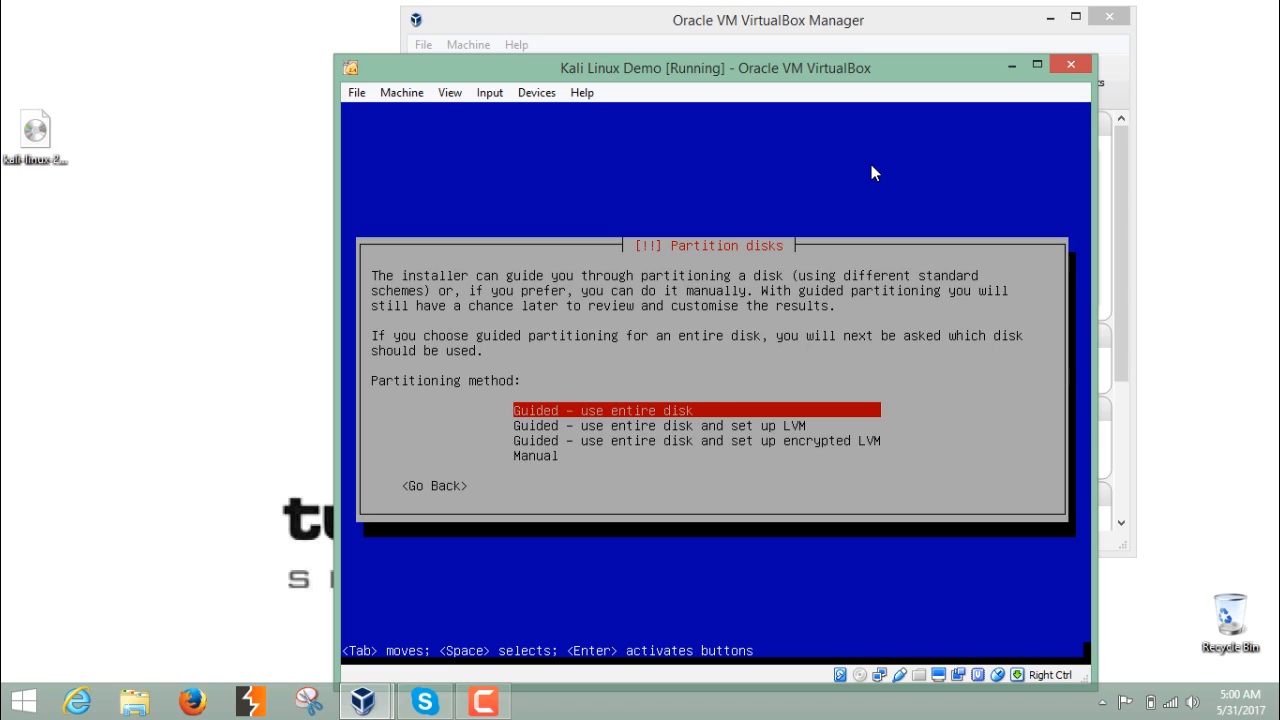
# - Choose guided partitioning using the entire disk and select the 17.1 GB VBOX hard disk to partition
pyautogui.press('Down')
pyautogui.press('Up')
pyautogui.press('Down')
pyautogui.press('Up')
pyautogui.press('Return')
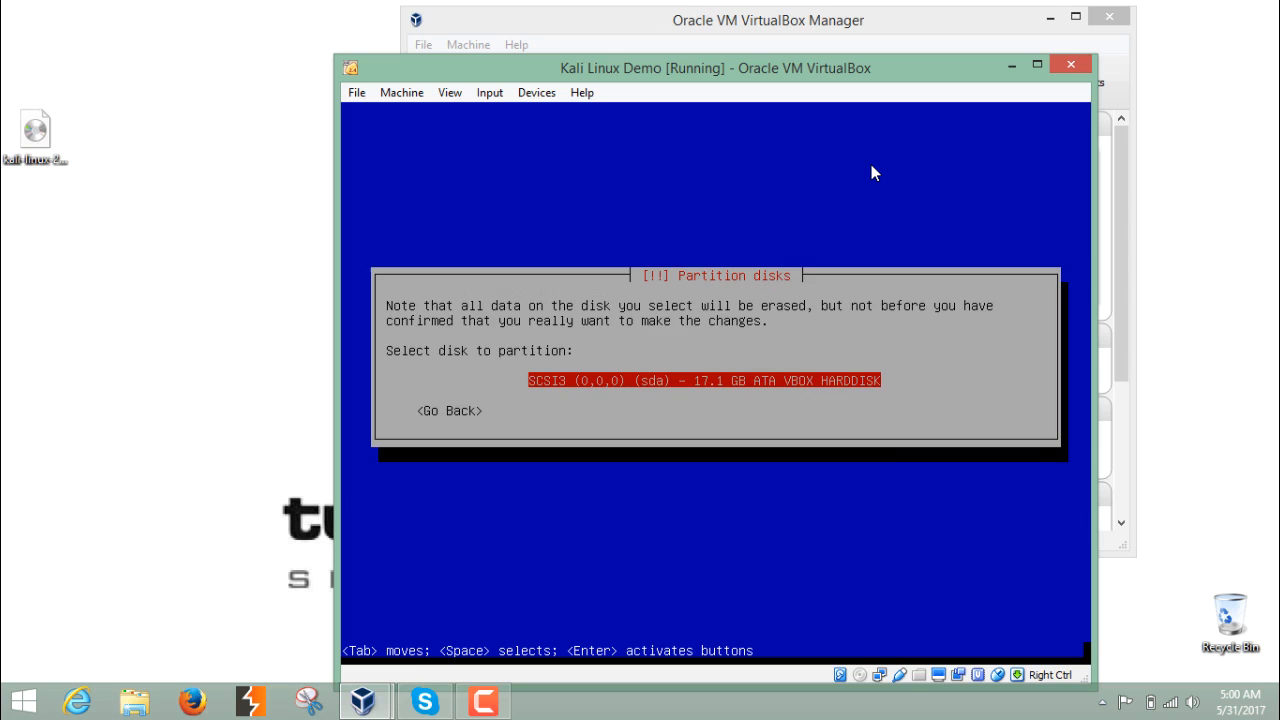
pyautogui.press('Return')
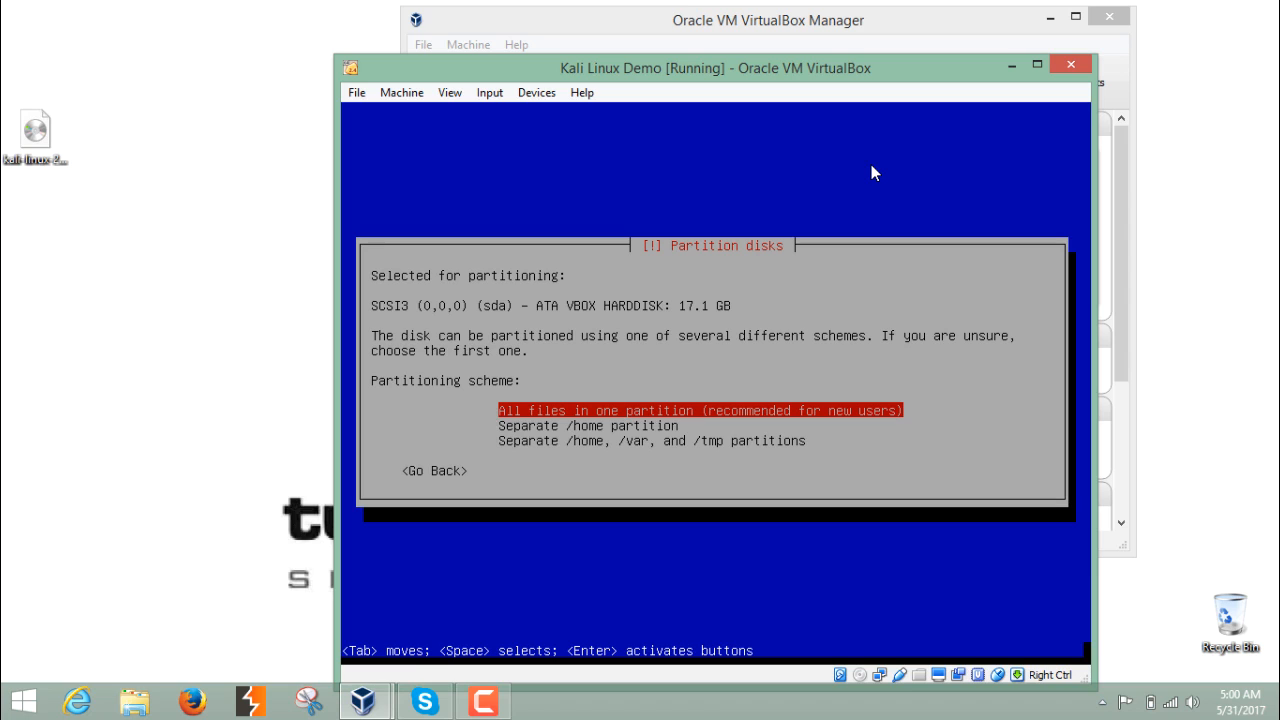
# - Choose the all files in one partition scheme for the disk
pyautogui.press('Down')
pyautogui.press('Up')
pyautogui.press('Down')
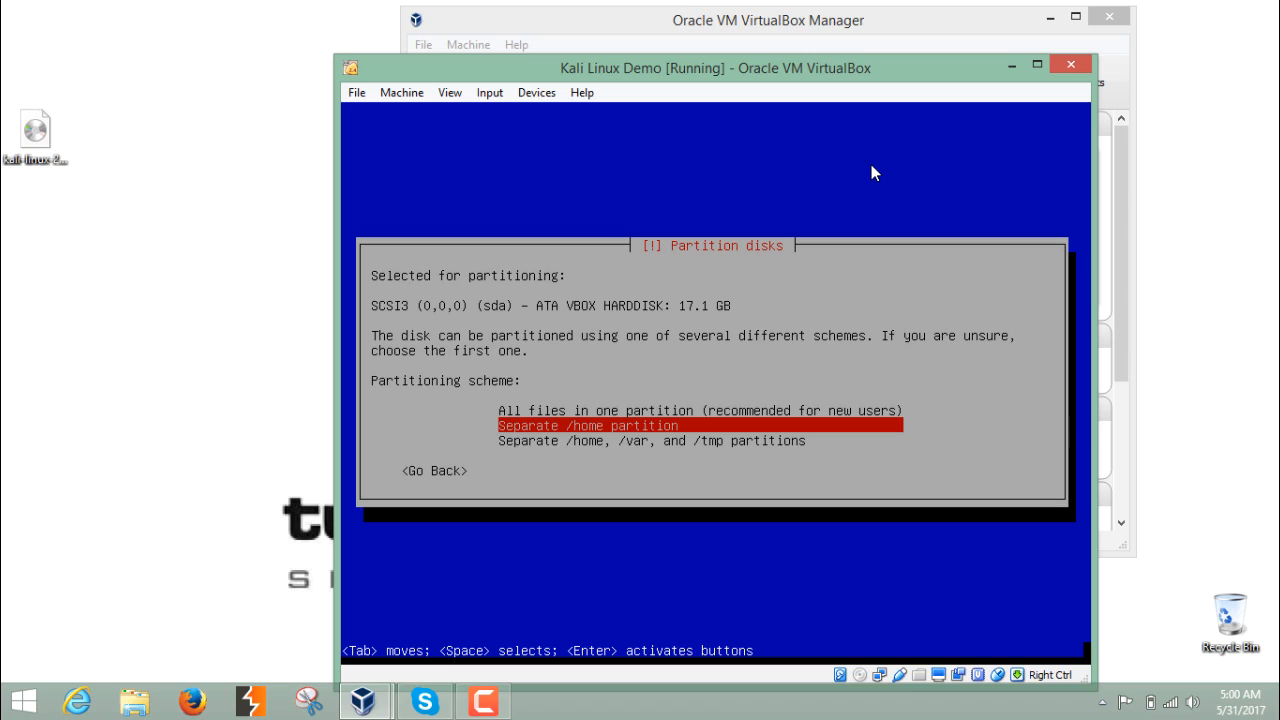
pyautogui.press('Up')
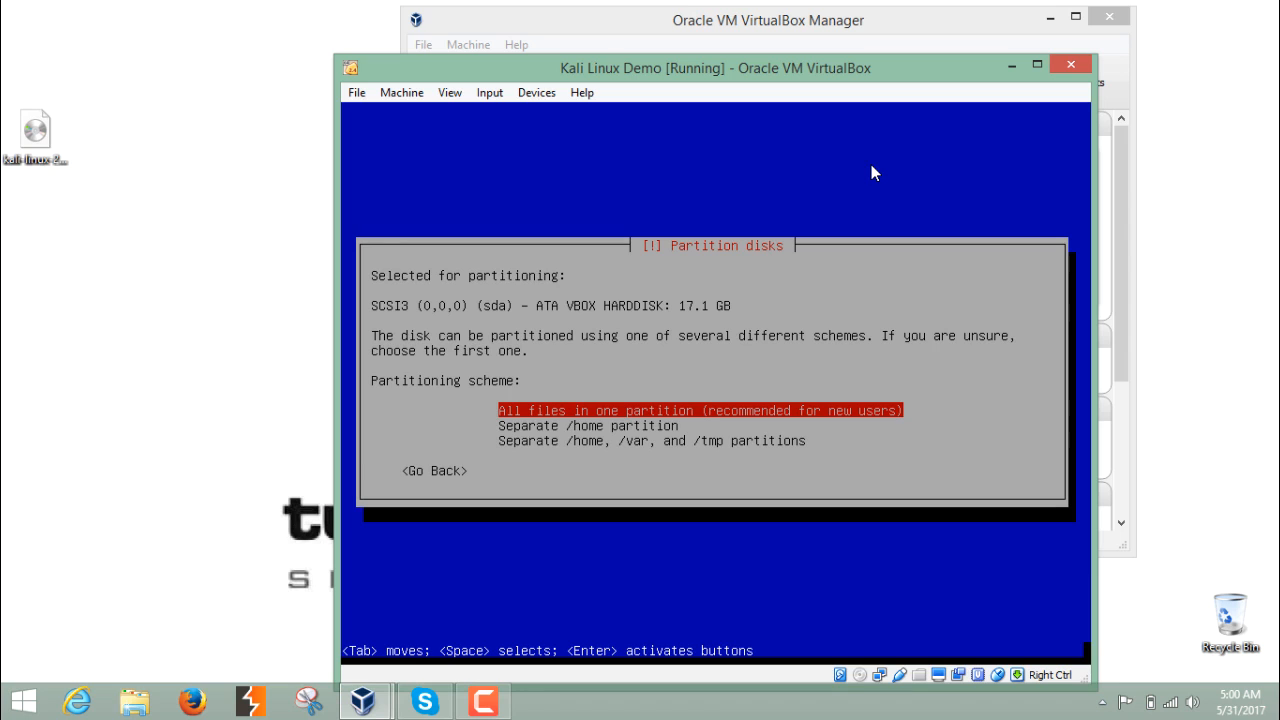
pyautogui.press('Return')
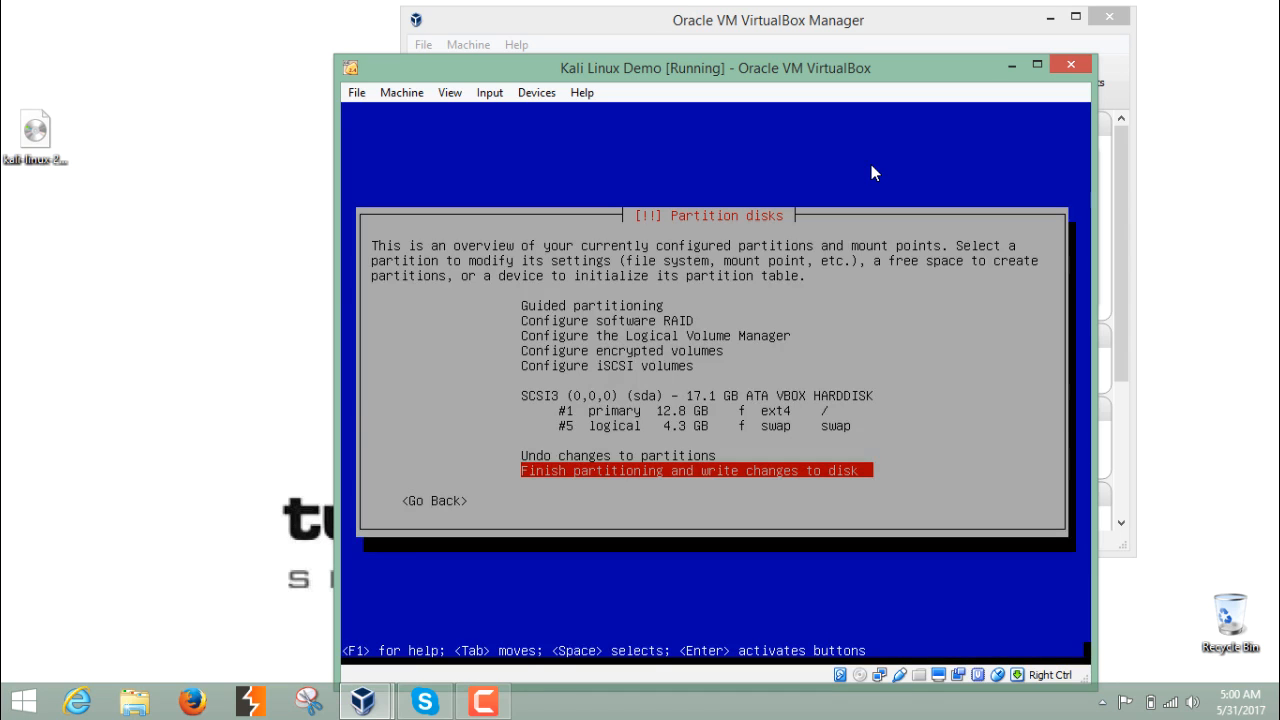
# - Finish partitioning and confirm writing the changes to disk
pyautogui.press('Up')
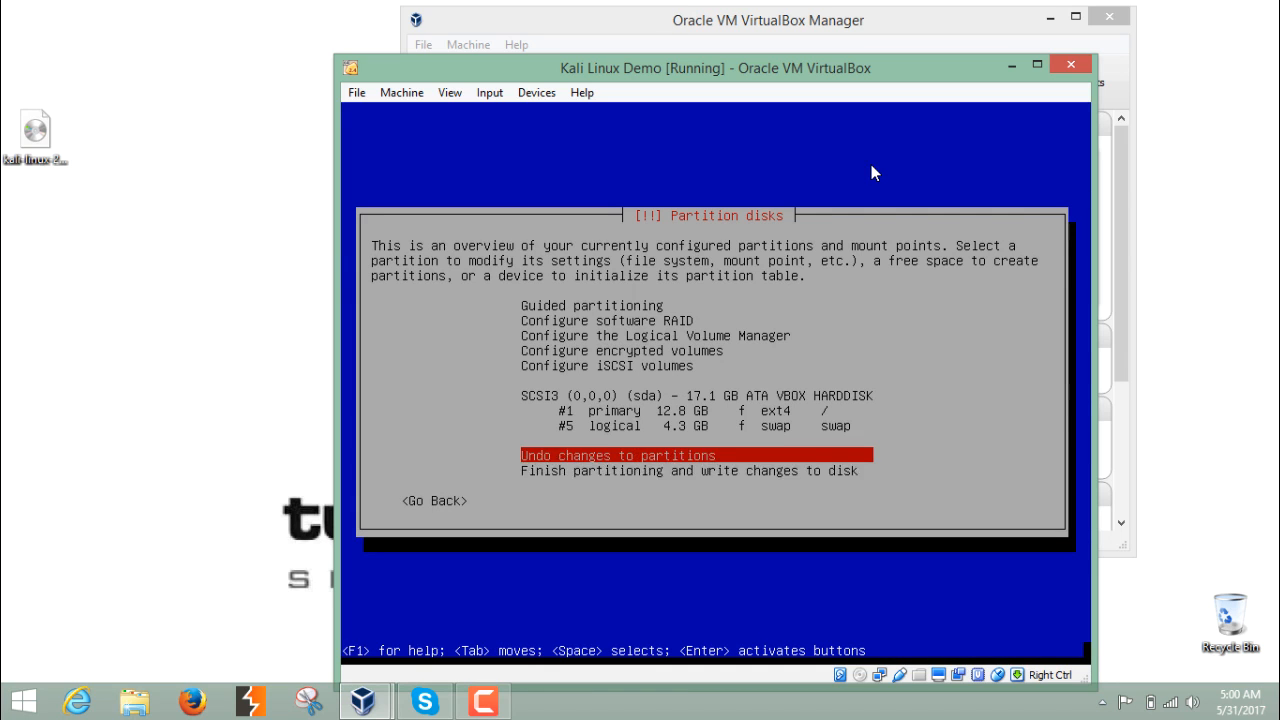
pyautogui.press('Down')
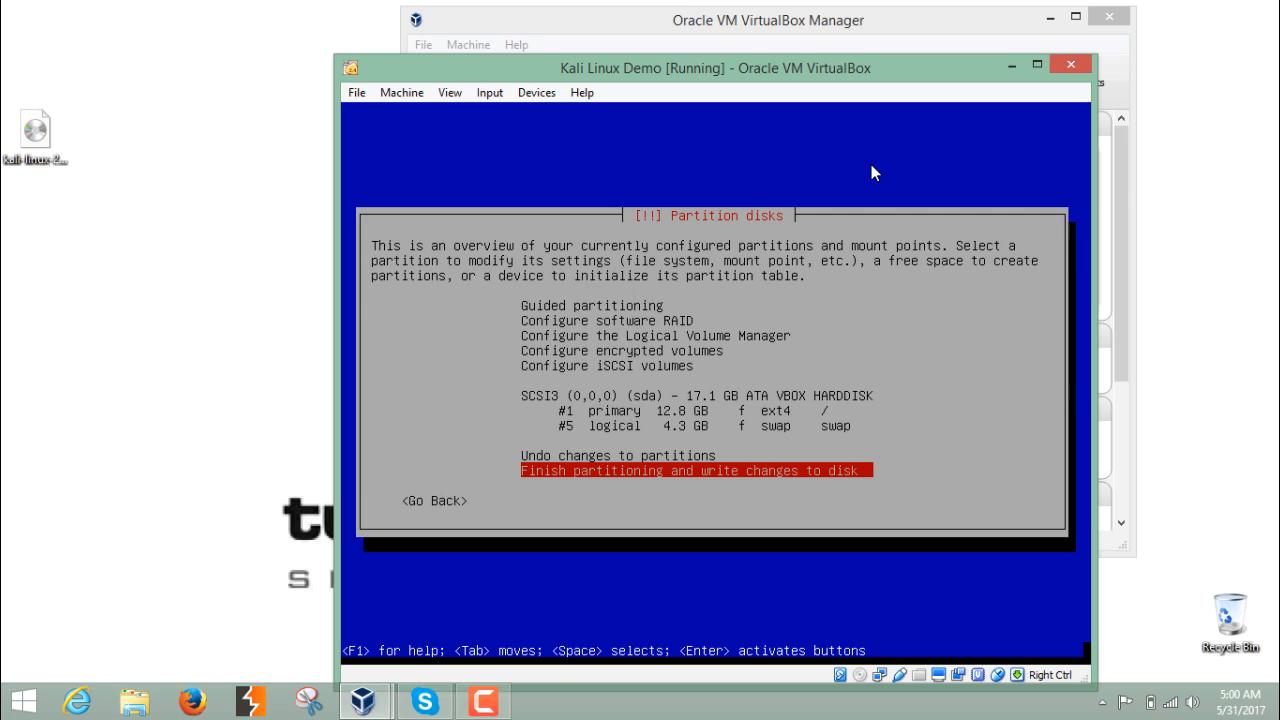
pyautogui.press('Return')
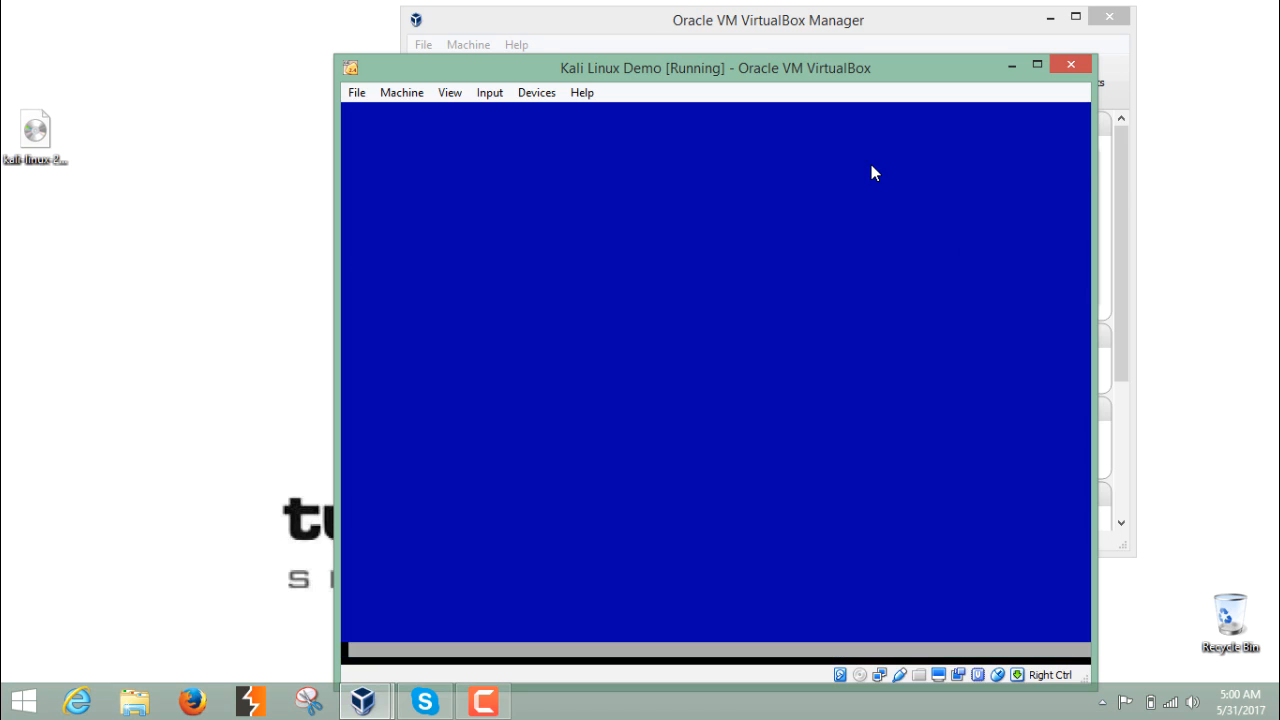
pyautogui.press('Left')
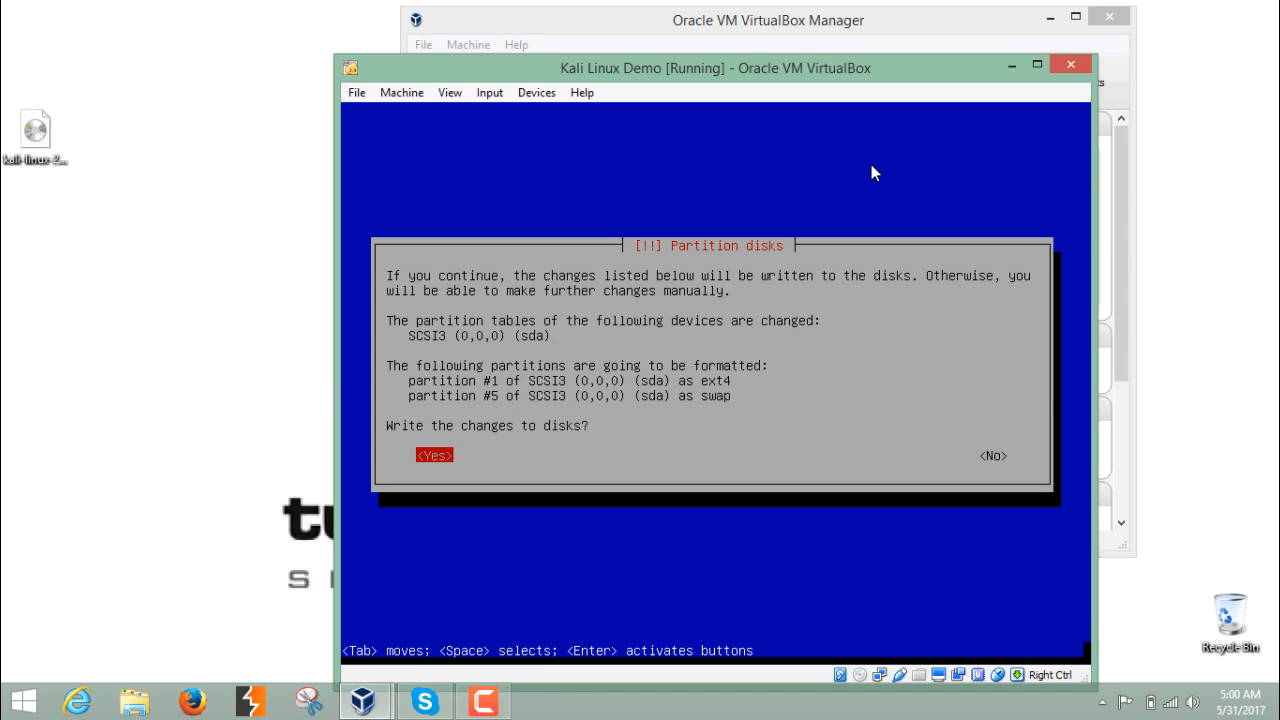
pyautogui.press('Return')
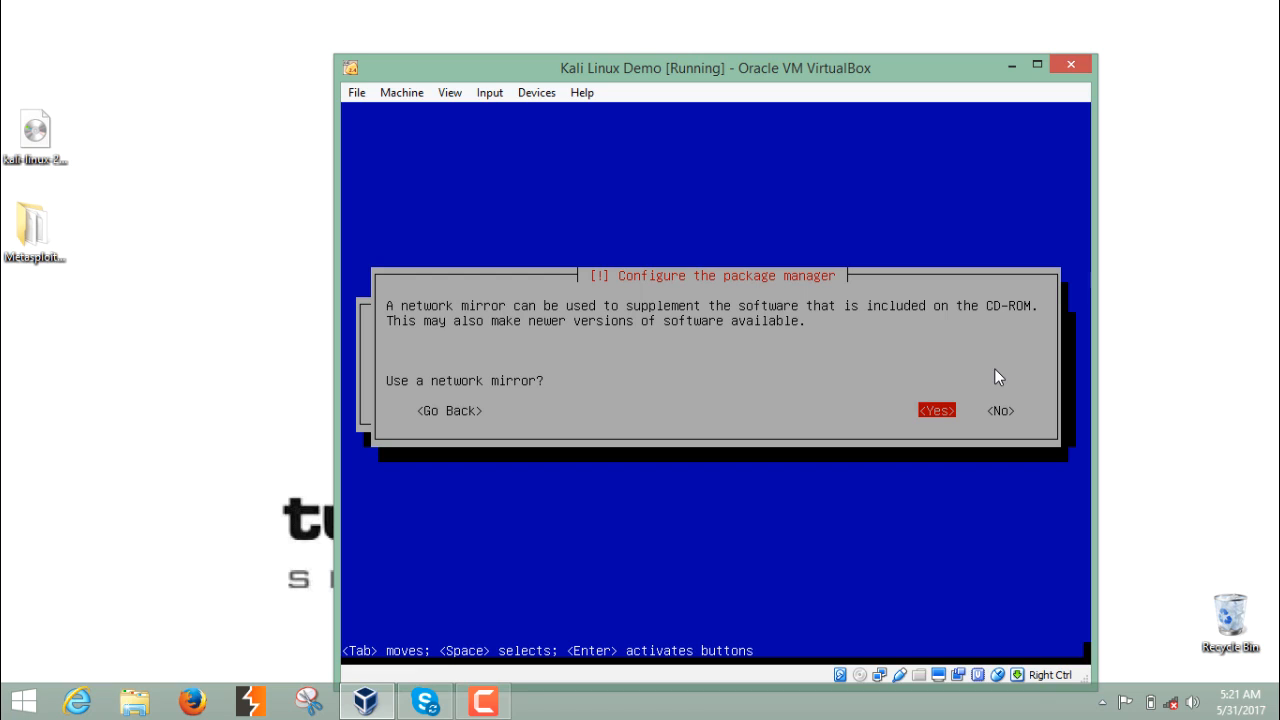
# - Use a network mirror for the package manager and leave the HTTP proxy information blank
pyautogui.press('Tab')
pyautogui.press('Left')
pyautogui.press('Return')
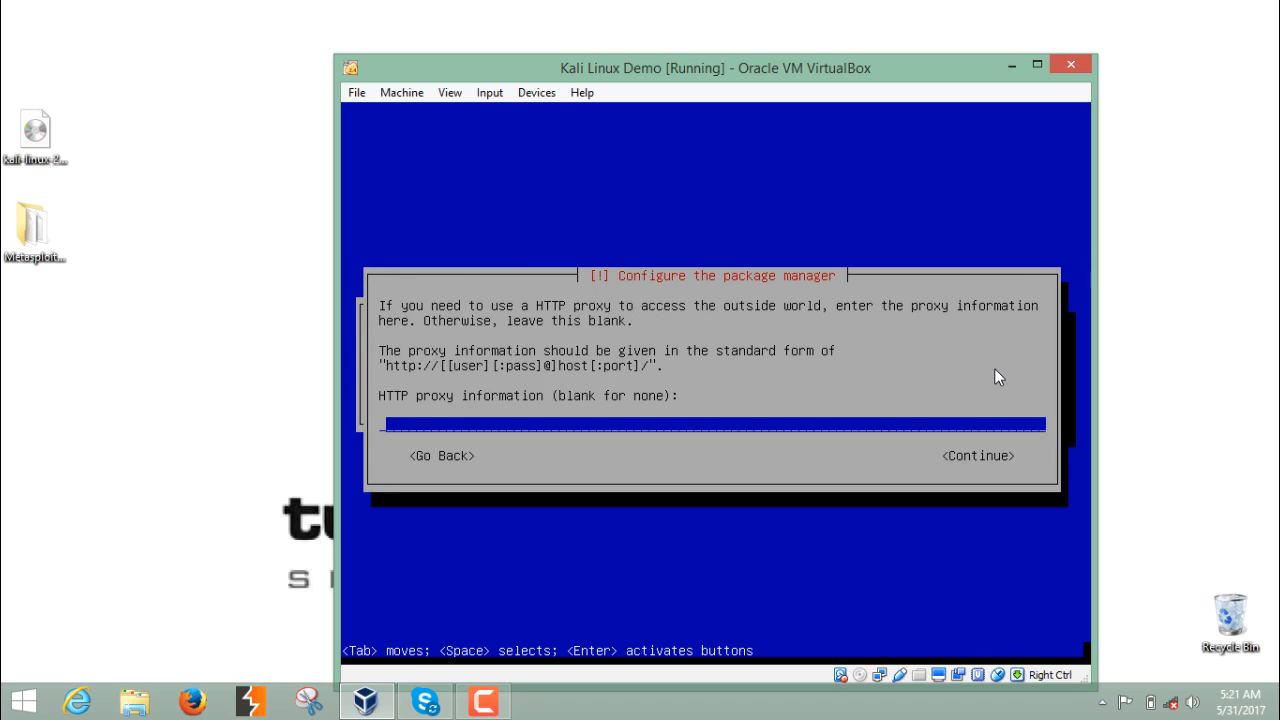
pyautogui.press('Return')
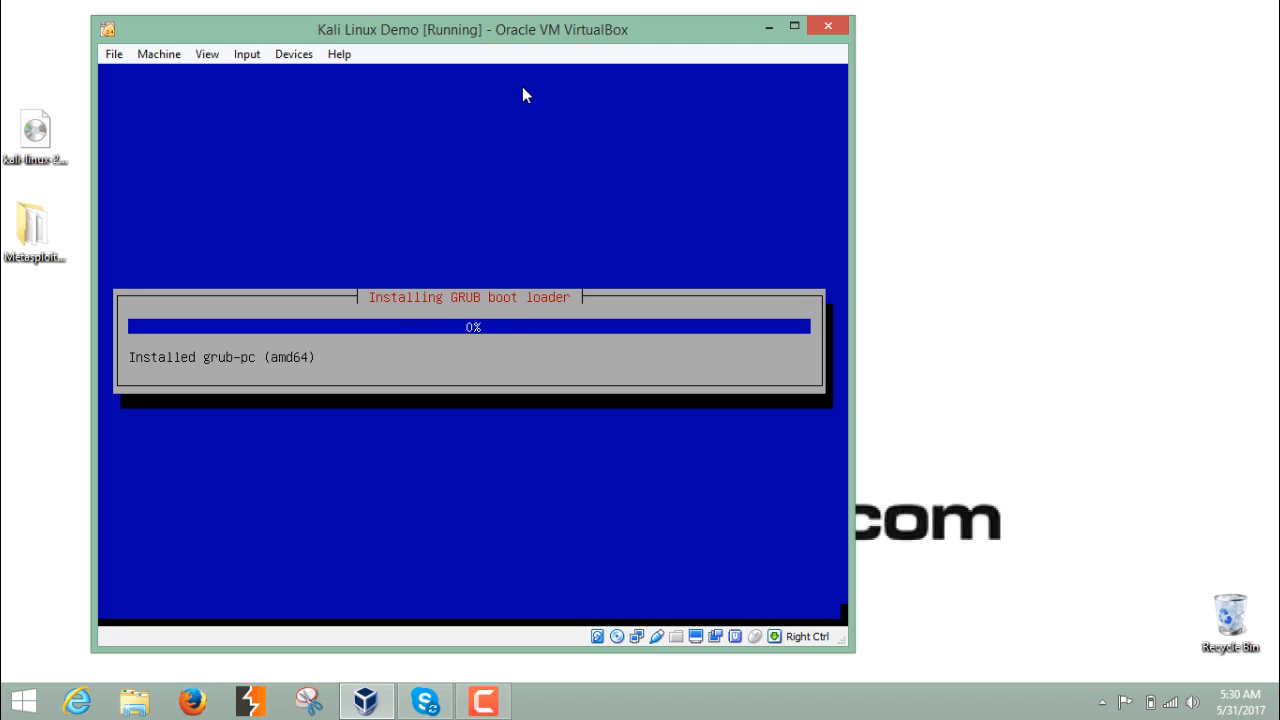
# - Install the GRUB boot loader to the master boot record on /dev/sda and finish the installation
pyautogui.moveTo(519, 32); pyautogui.dragTo(662, 36)
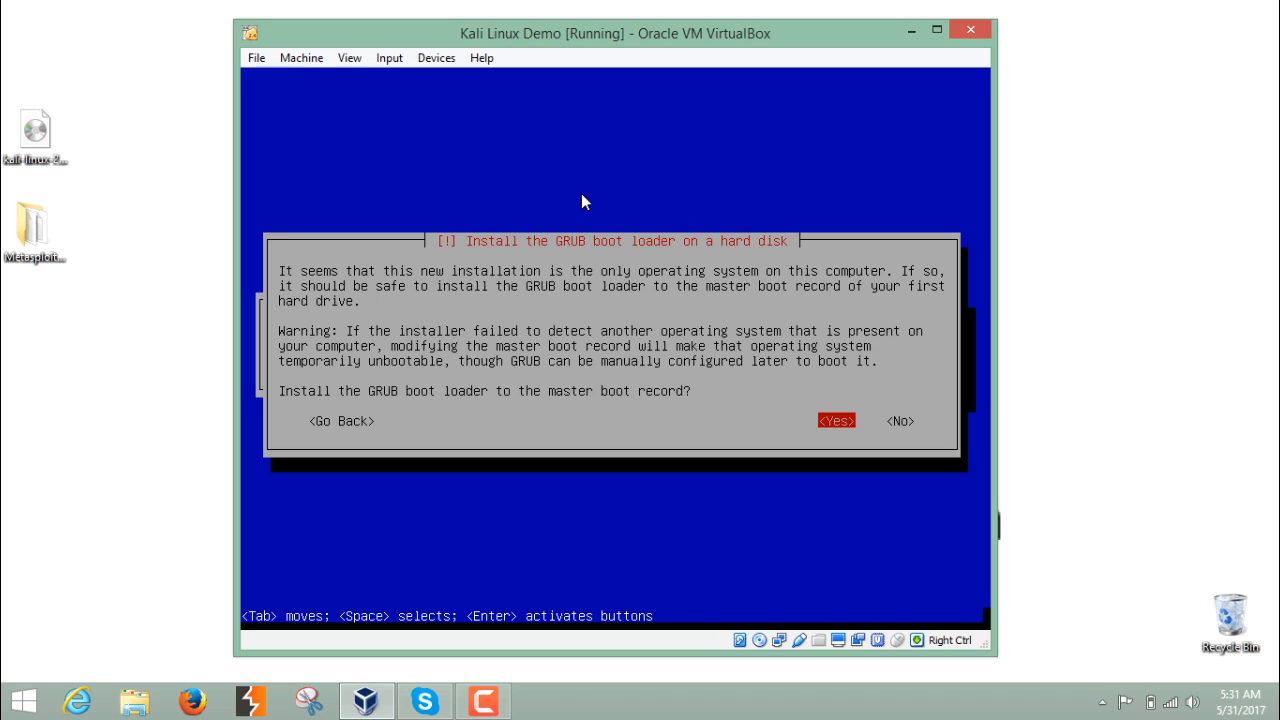
pyautogui.press('Right')
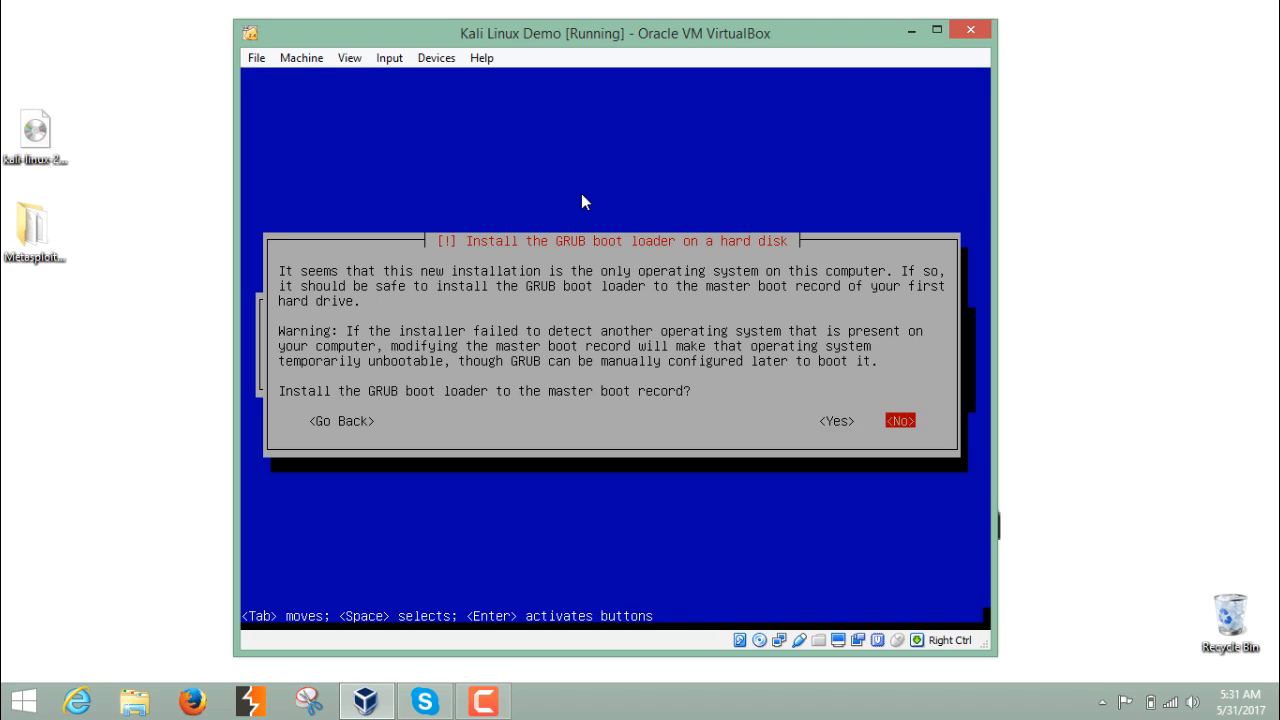
pyautogui.press('Left')
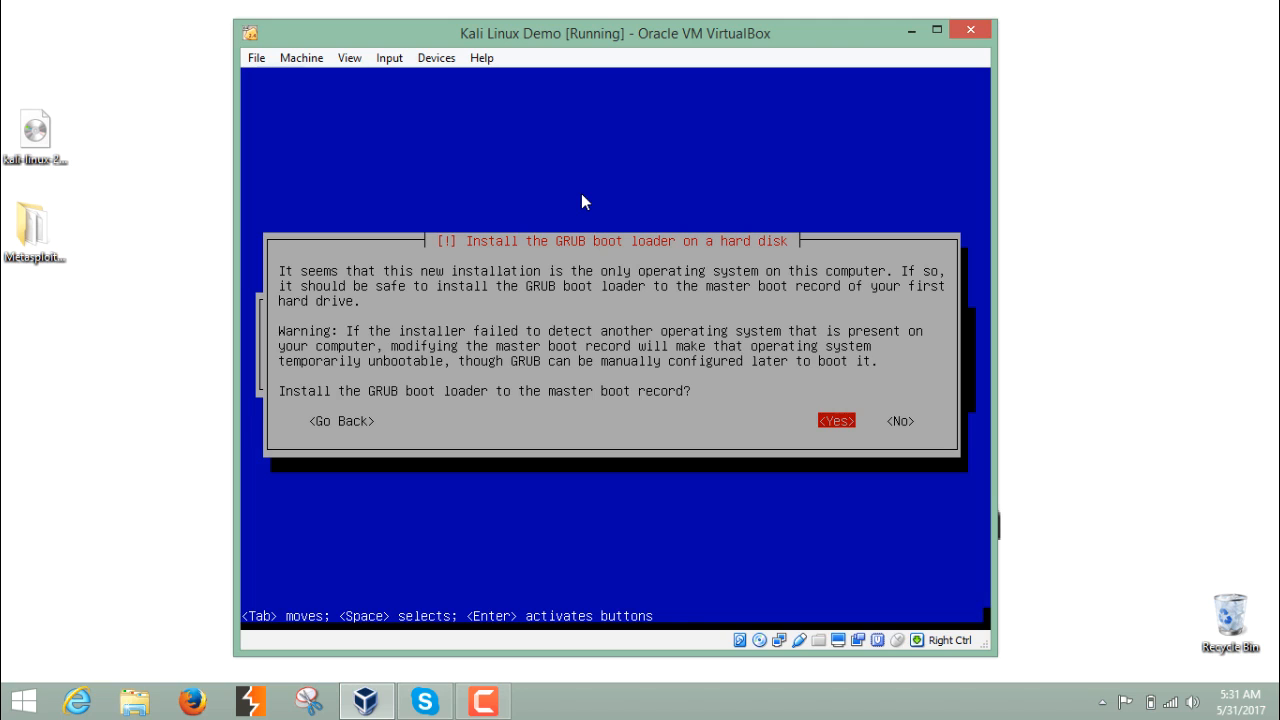
pyautogui.press('Return')
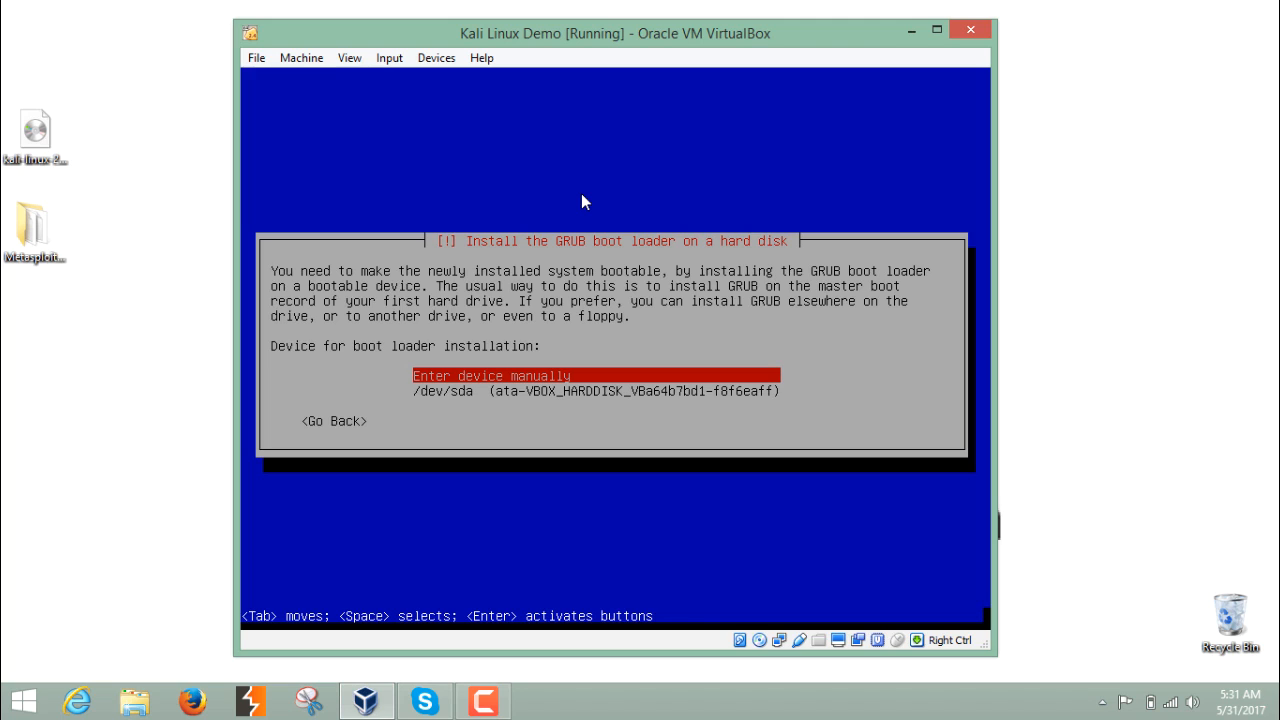
pyautogui.press('Down')
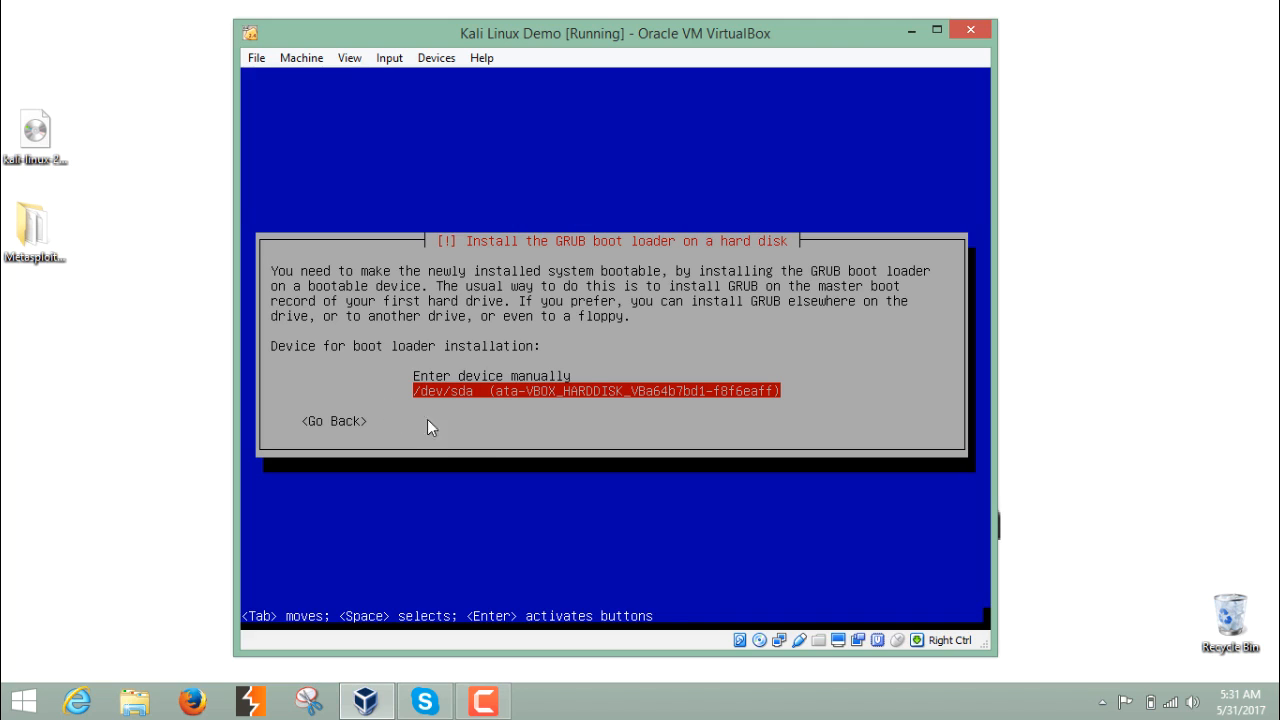
pyautogui.press('Return')
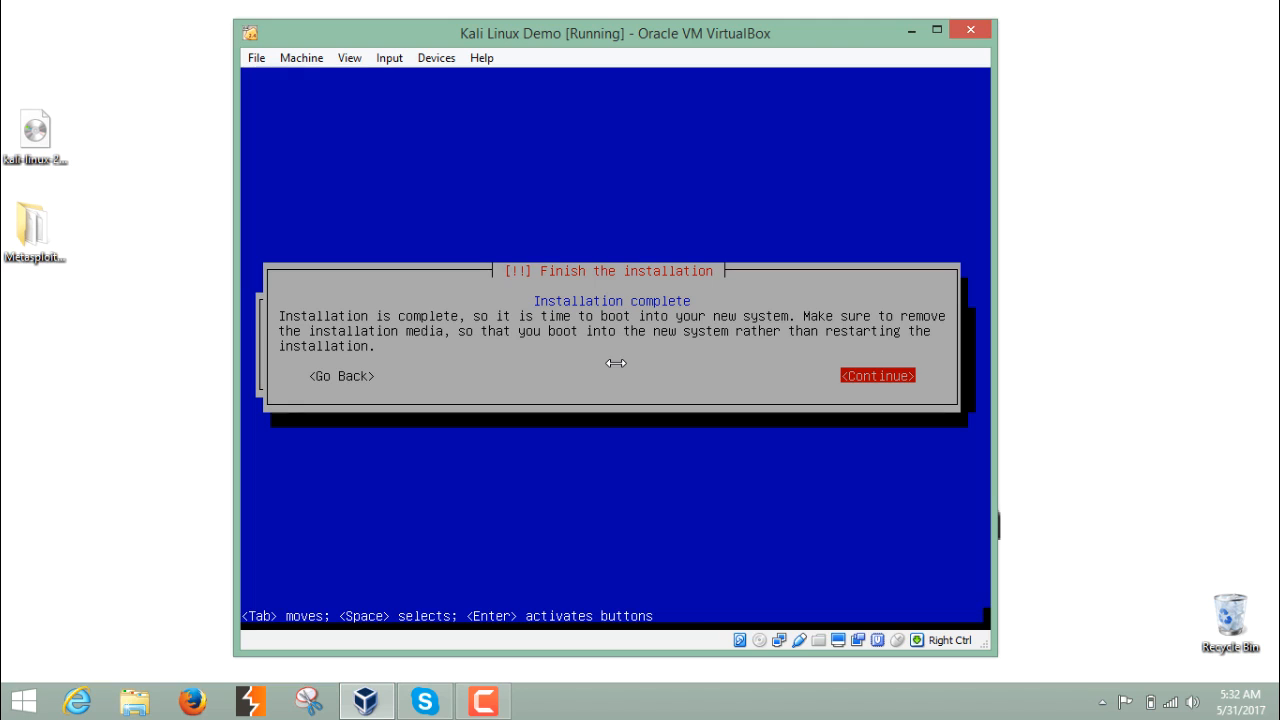
pyautogui.press('Return')
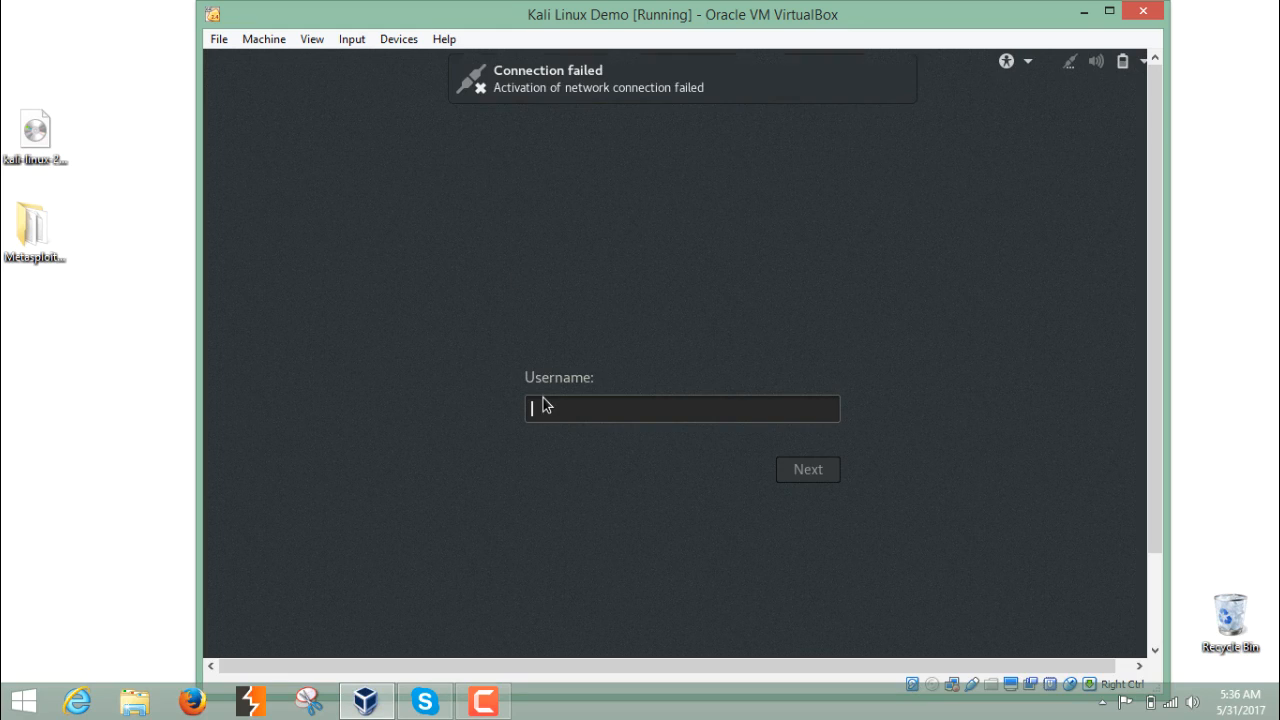
# - Sign in to the new Kali system as root with the root password
pyautogui.write('root')
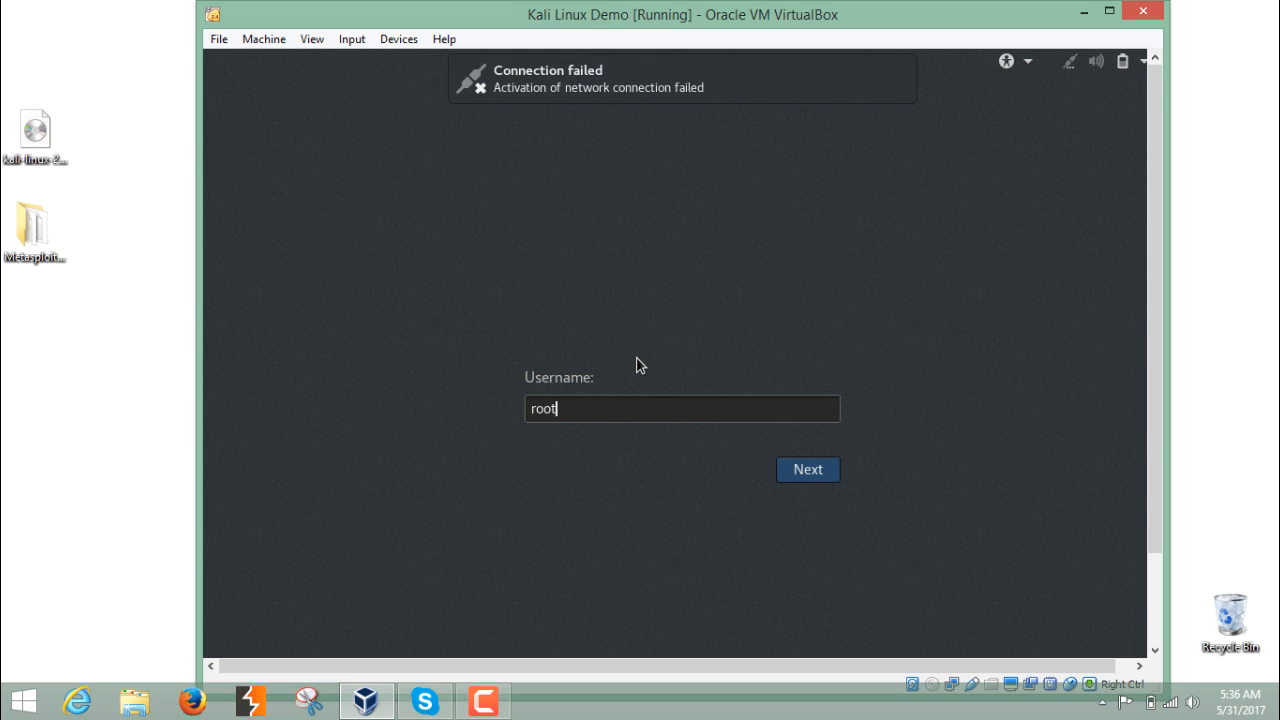
pyautogui.press('Return')
pyautogui.write('toor')
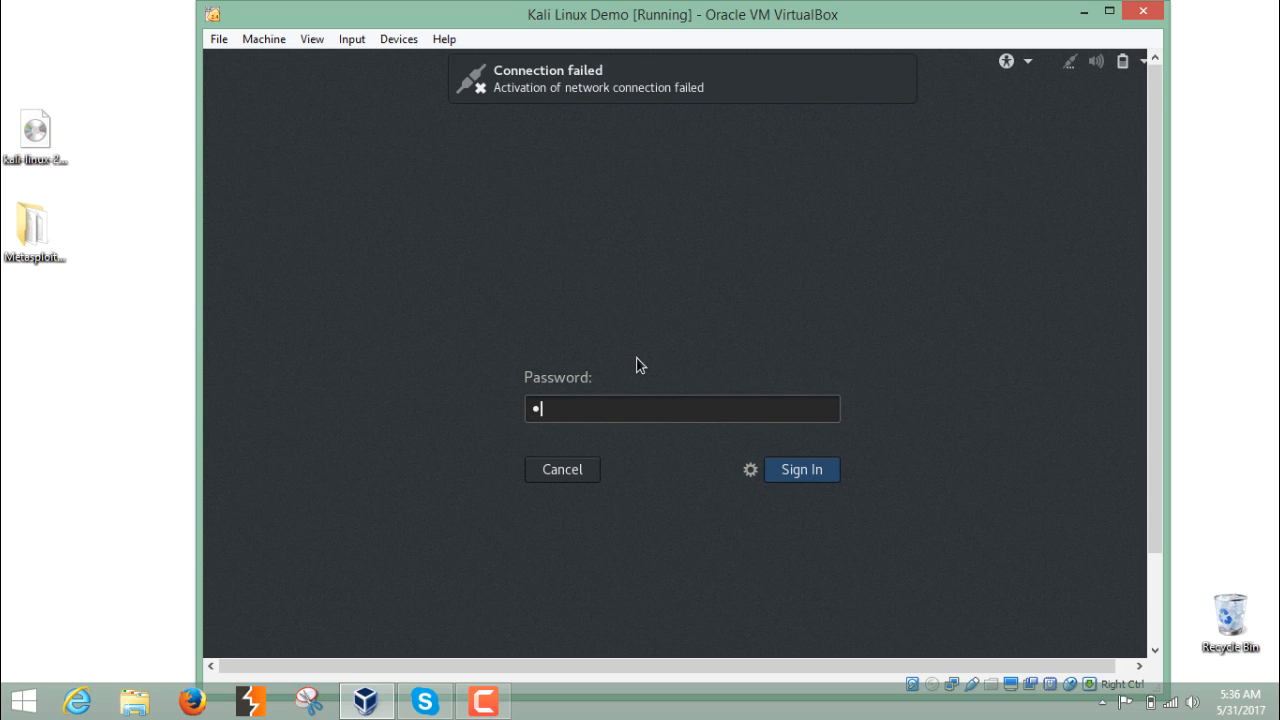
pyautogui.press('Return')
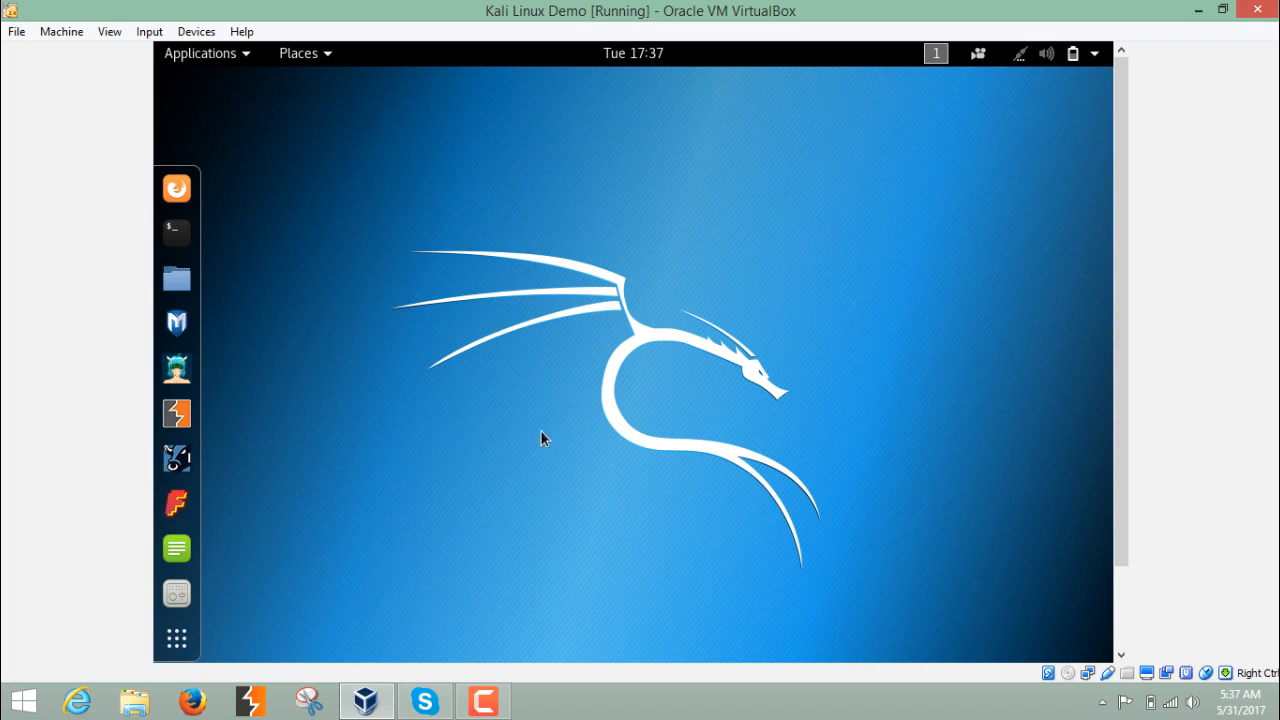
# - Switch the virtual machine to full screen and browse the Applications menu's tool categories
pyautogui.hotkey('ctrl', 'f')
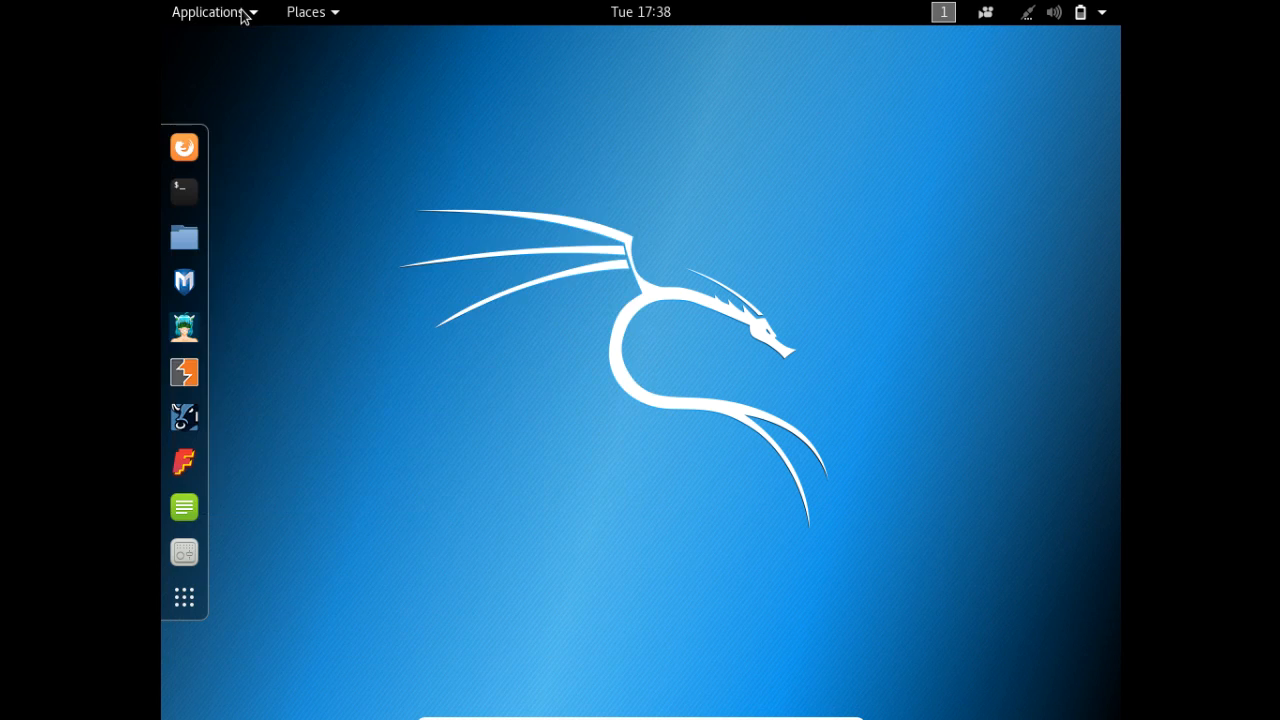
pyautogui.click(243, 14)
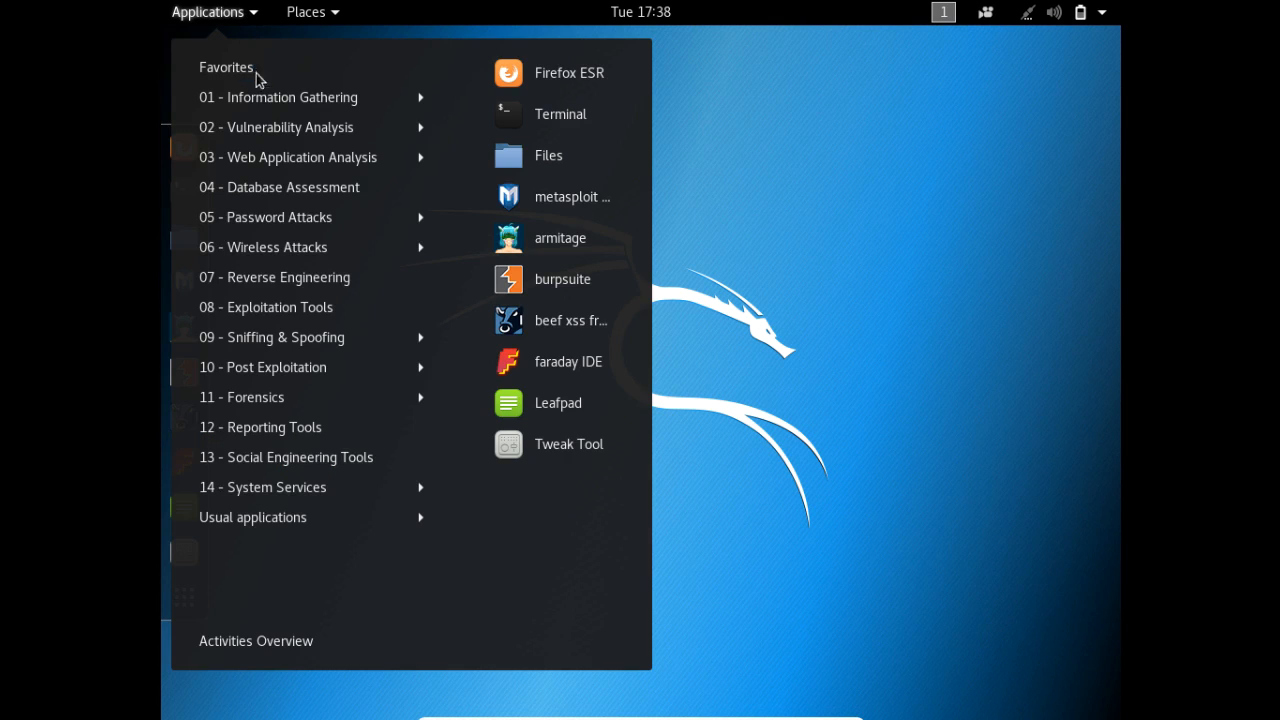
pyautogui.moveTo(260, 92)
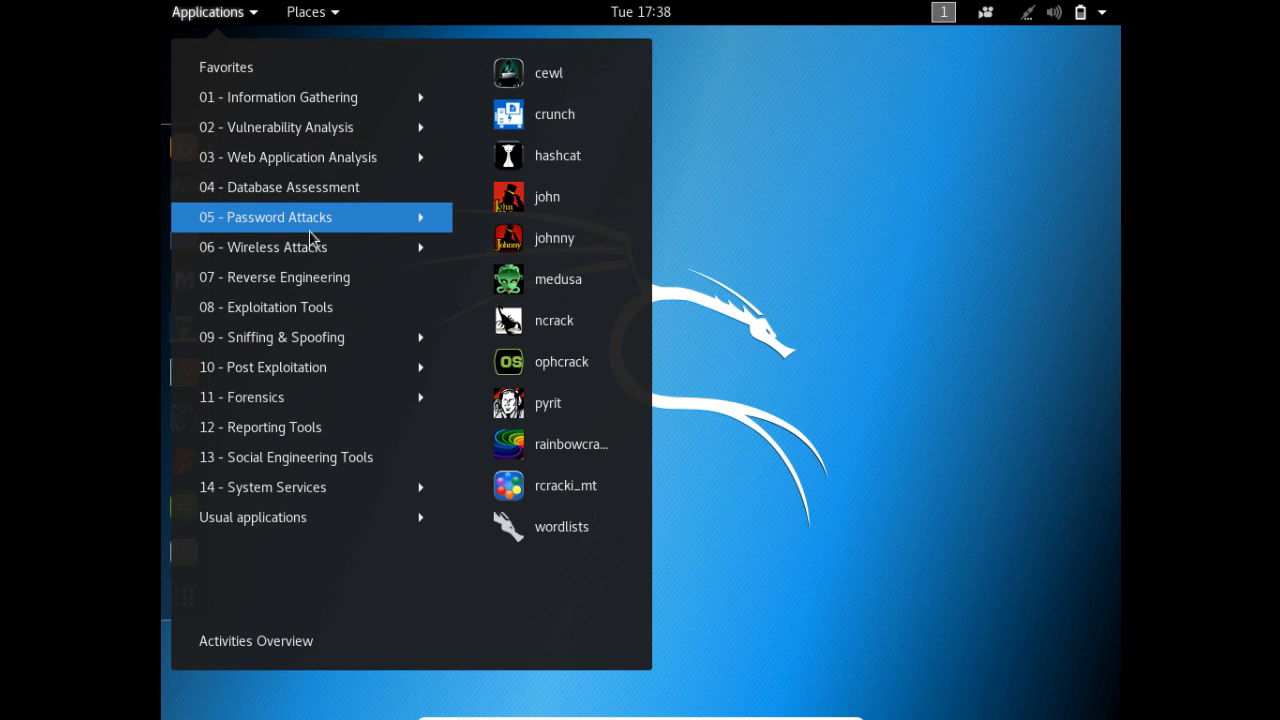
pyautogui.click(943, 207)
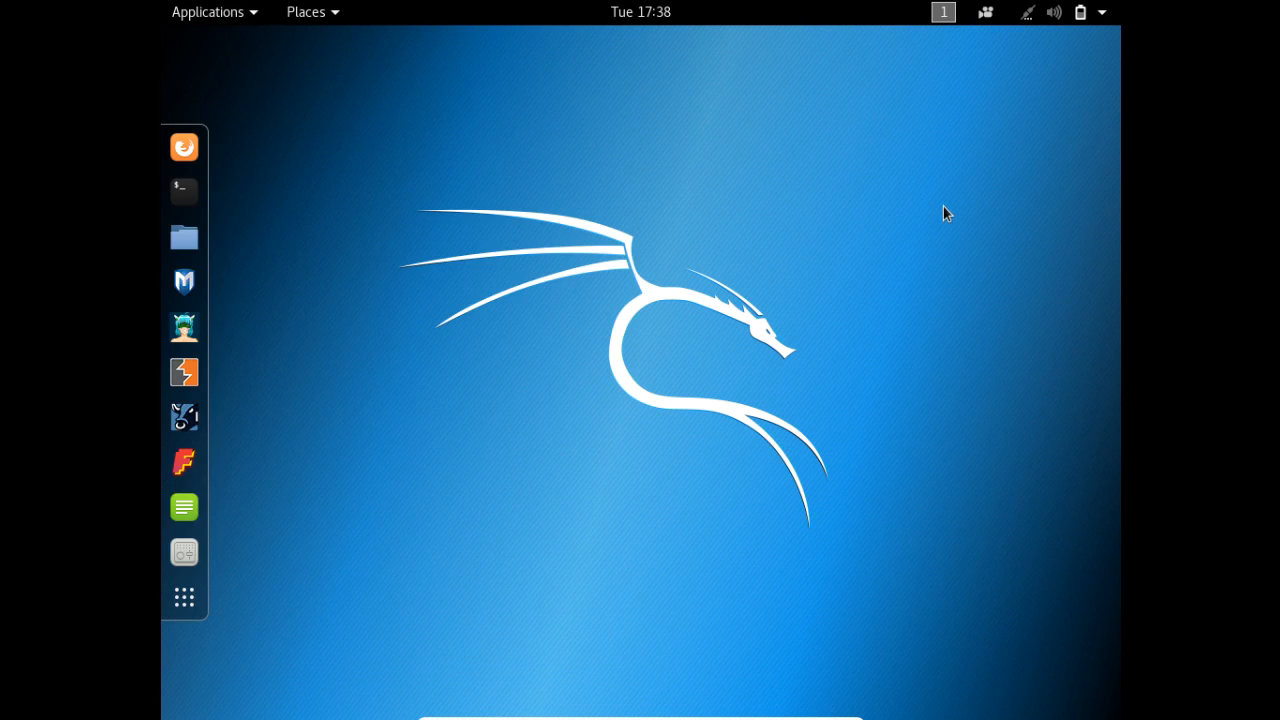
# - Open a Terminal and list the home directory's contents with ls
pyautogui.click(176, 210)
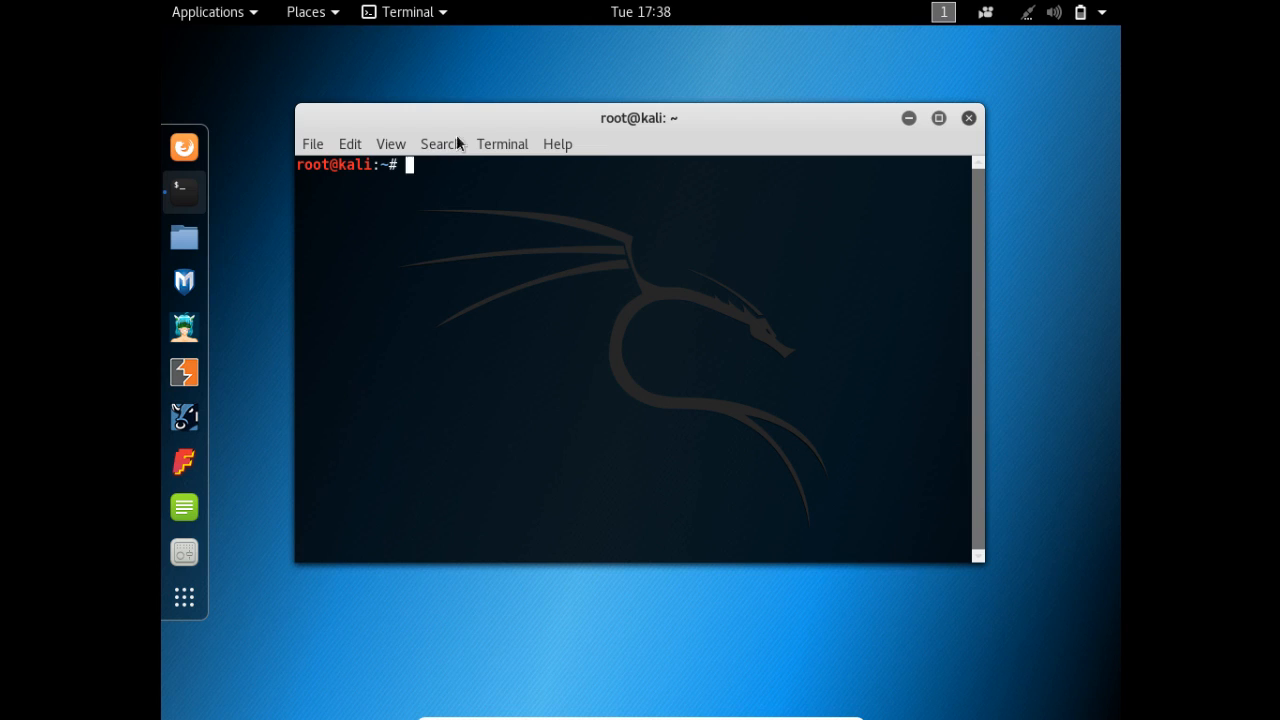
pyautogui.moveTo(490, 121); pyautogui.dragTo(502, 128)
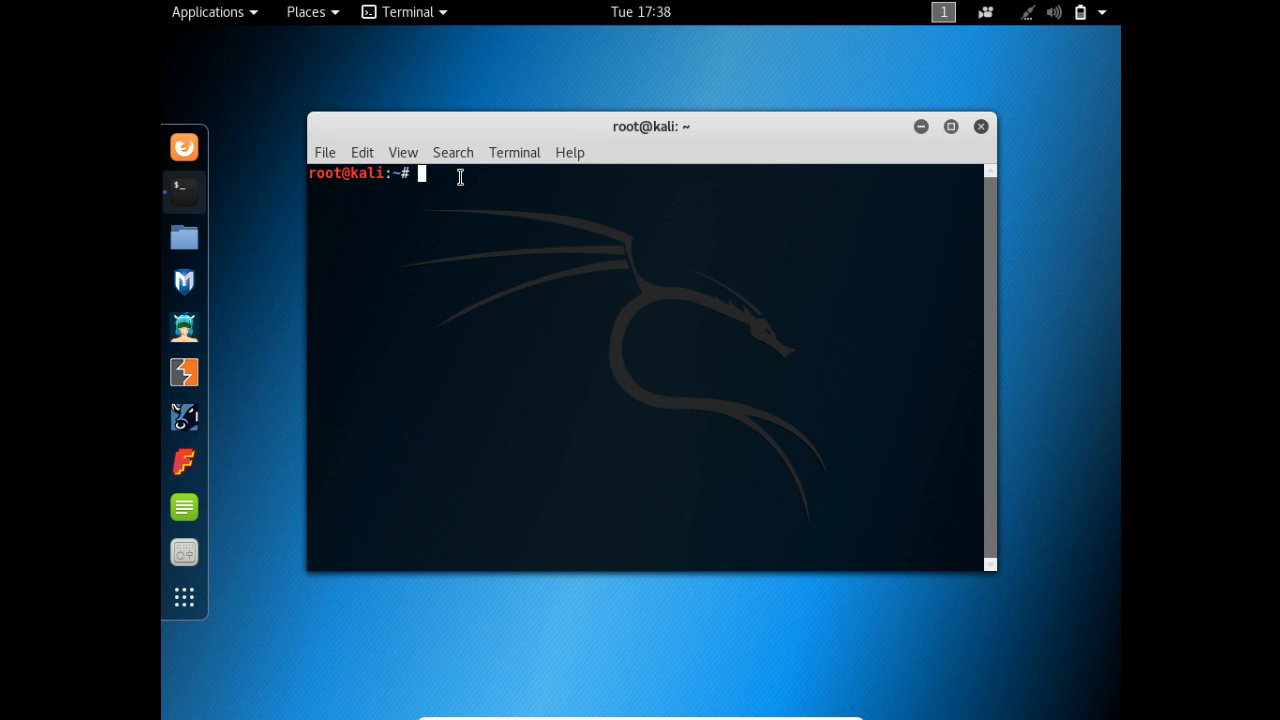
pyautogui.write('ls')
pyautogui.press('Return')
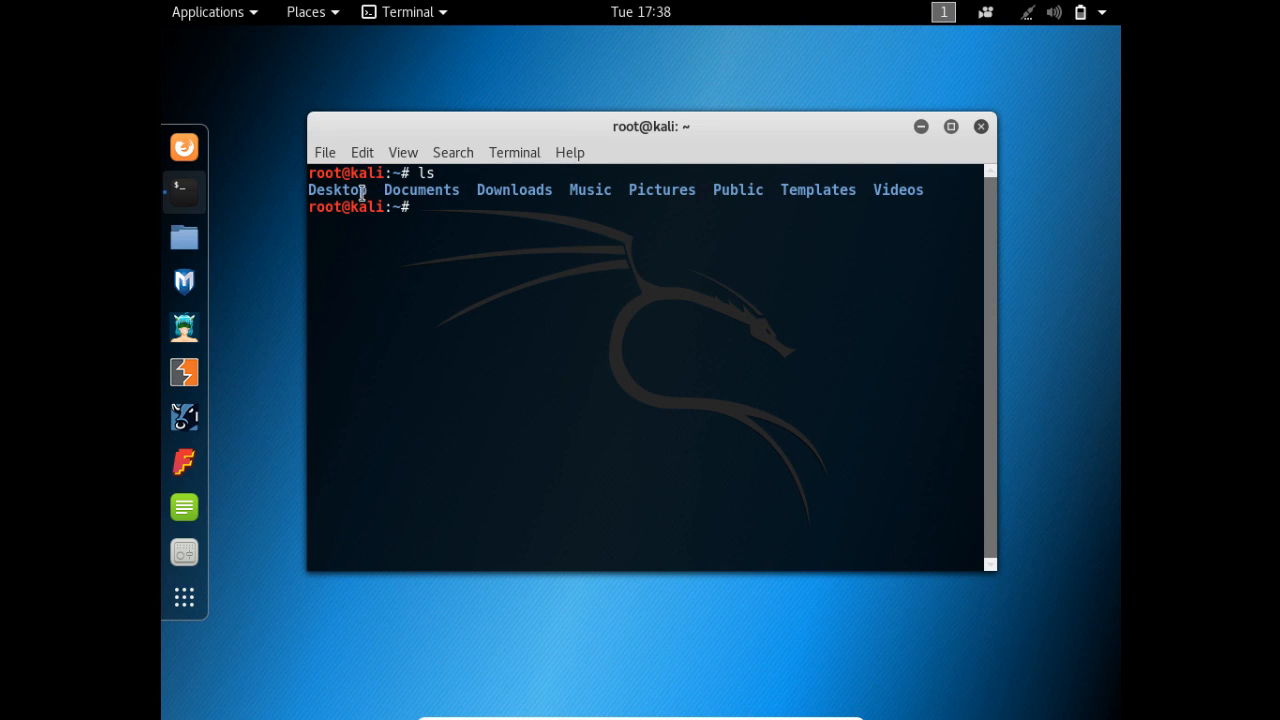
# - Print the current working directory with pwd
pyautogui.moveTo(341, 189); pyautogui.dragTo(522, 190)
pyautogui.click(477, 190)
pyautogui.write('pwd')
pyautogui.press('Return')
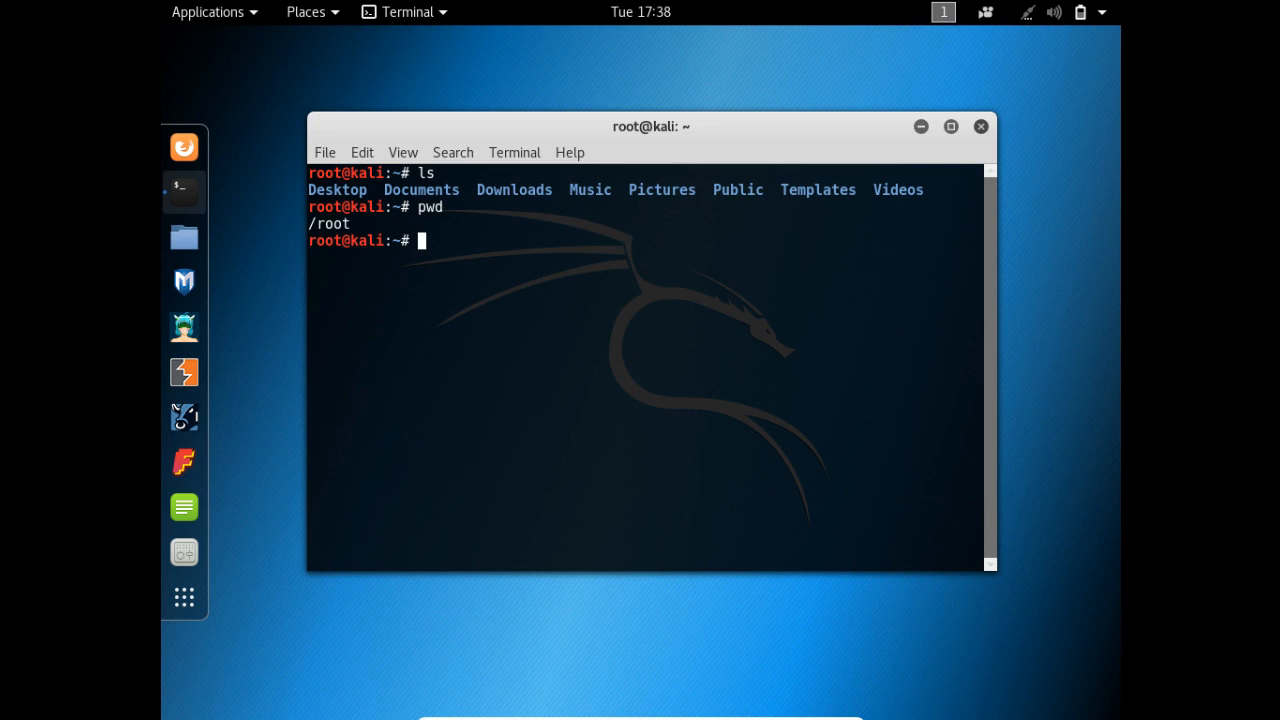
pyautogui.tripleClick(360, 221)
pyautogui.click(315, 225)
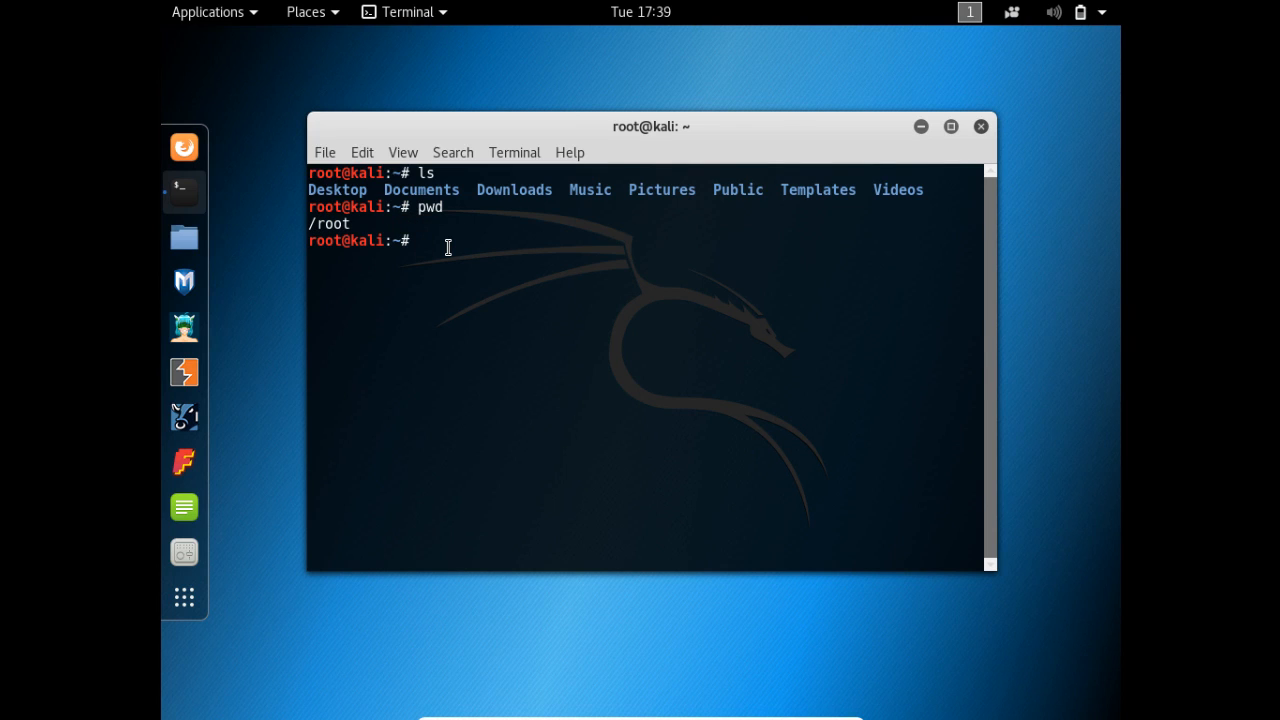
# - Create a directory named demo in the home directory with mkdir and list the home directory again
pyautogui.write('mkdir demo')
pyautogui.press('Return')
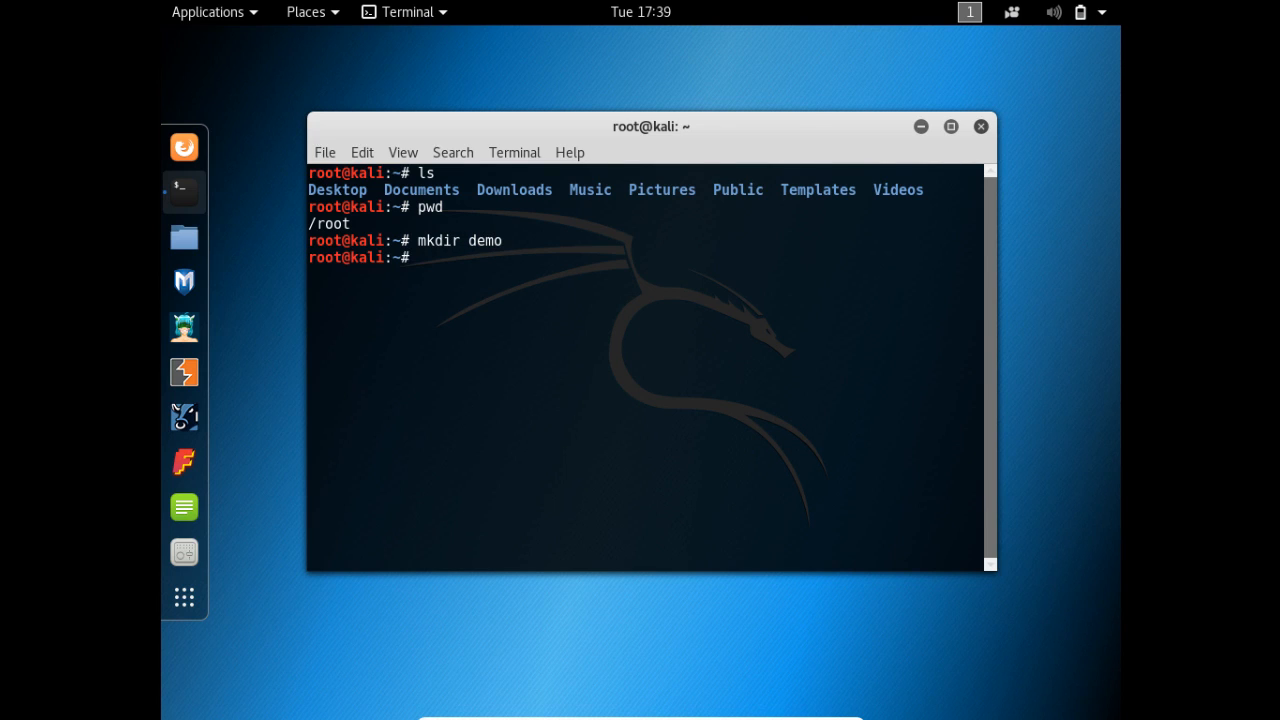
pyautogui.write('ls')
pyautogui.press('Return')
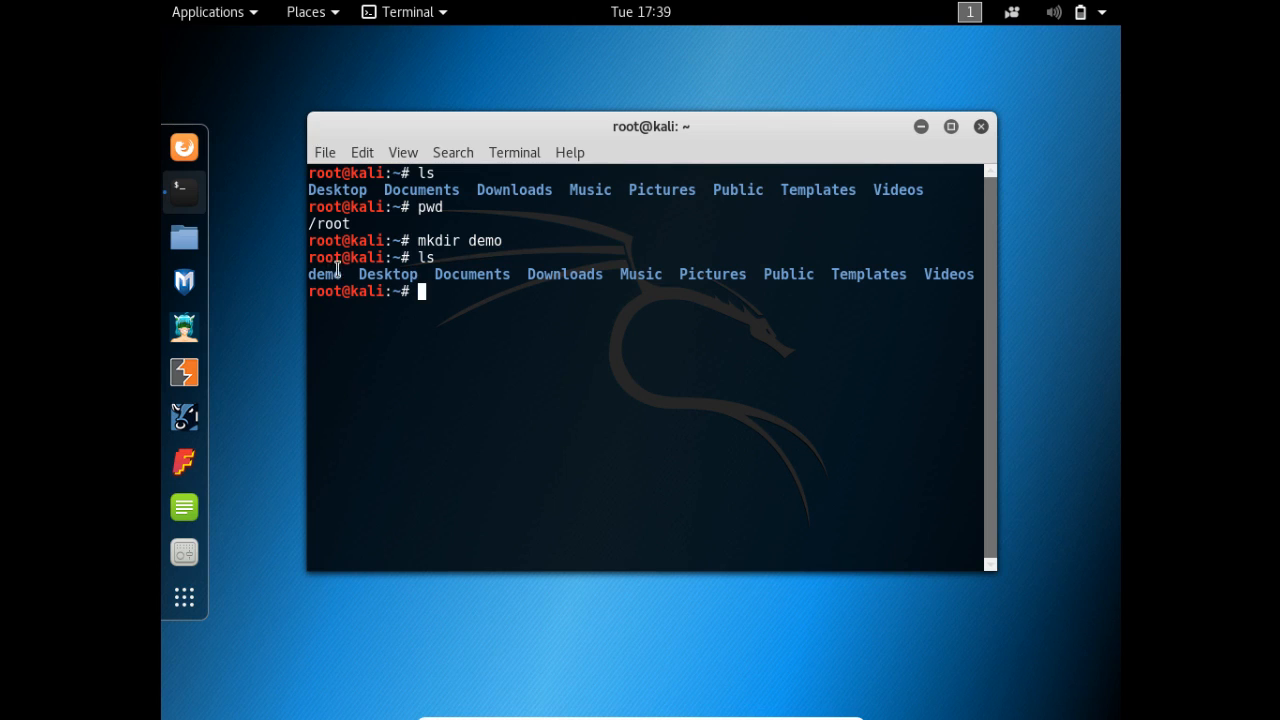
pyautogui.moveTo(341, 273); pyautogui.dragTo(441, 289)
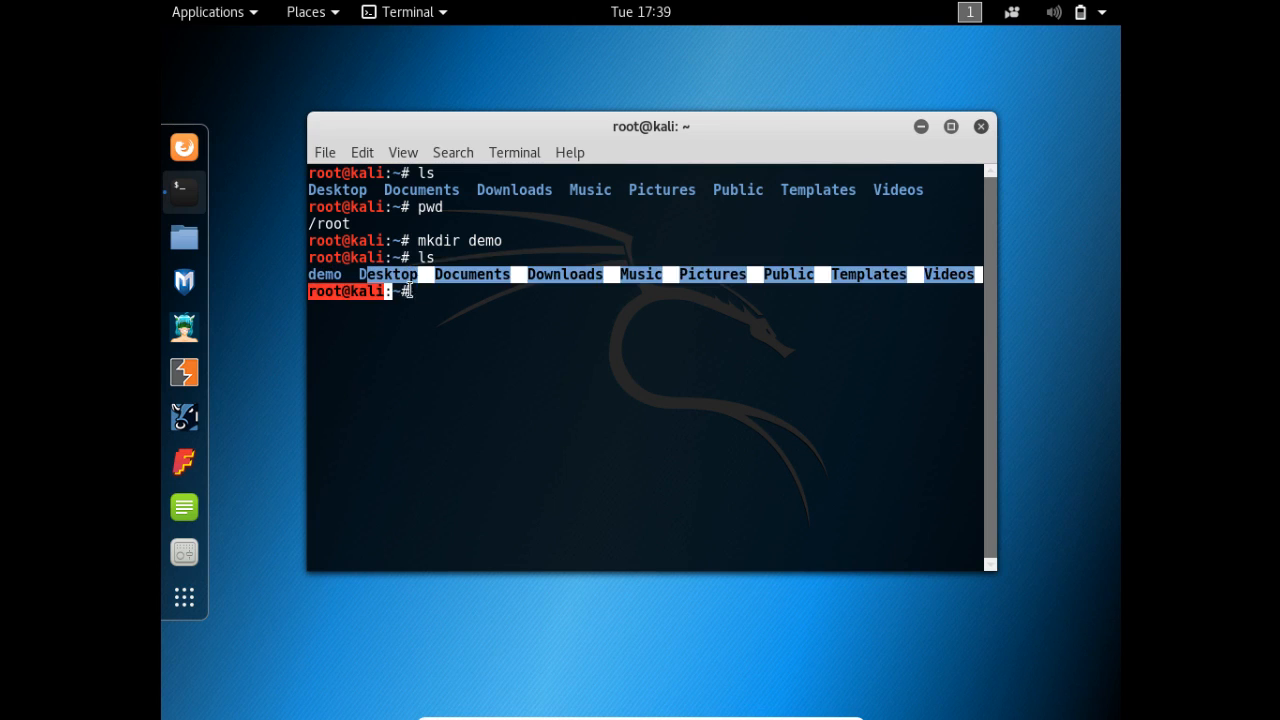
pyautogui.click(441, 289)
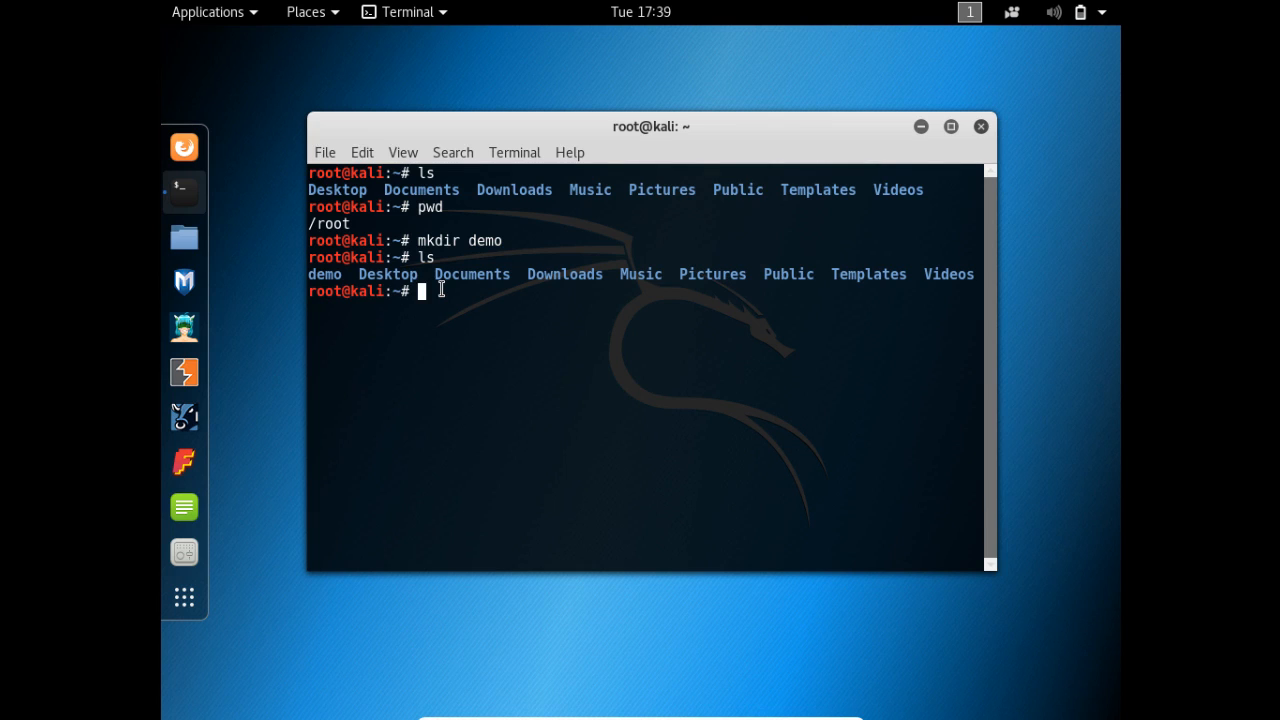
# - Change into the demo directory with cd, using tab completion, and list its contents
pyautogui.write('cd de')
pyautogui.press('Tab')
pyautogui.press('Return')
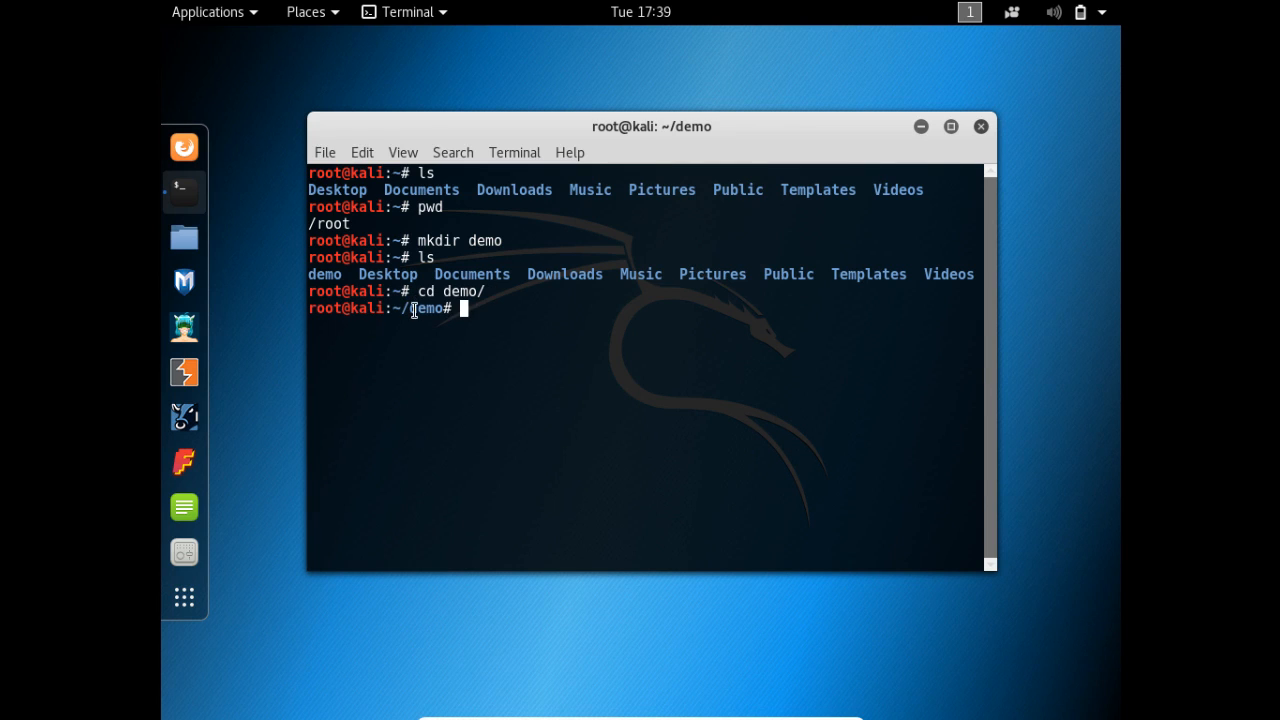
pyautogui.moveTo(409, 308); pyautogui.dragTo(463, 308)
pyautogui.click(463, 308)
pyautogui.write('ls')
pyautogui.press('Return')
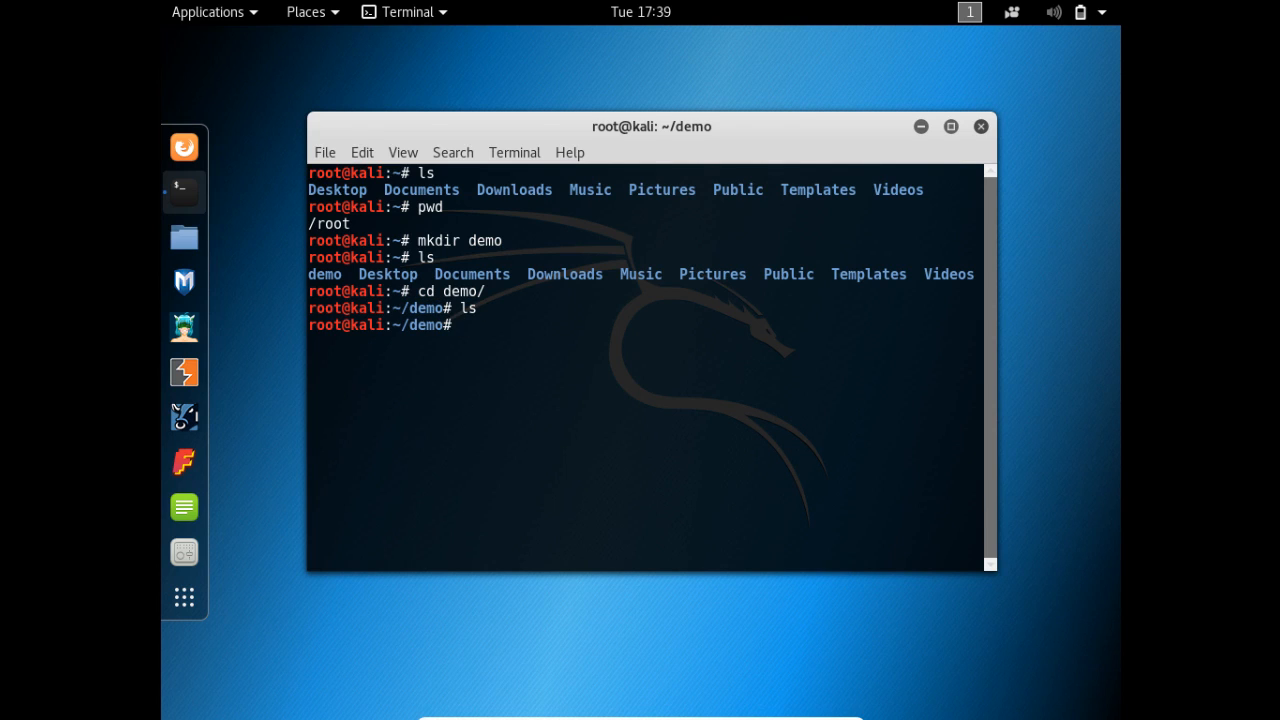
# - Move back up to the parent directory with cd .. and list its contents
pyautogui.write('cd ..')
pyautogui.press('Return')
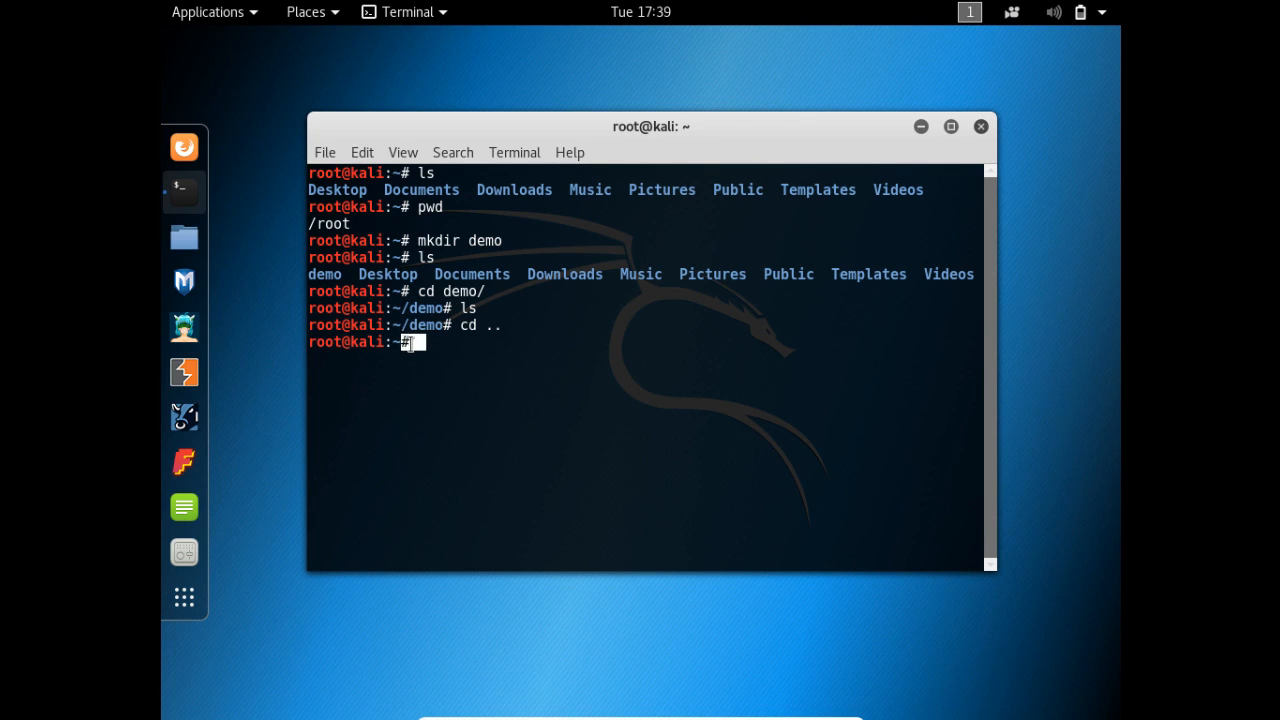
pyautogui.write('ls')
pyautogui.press('Return')
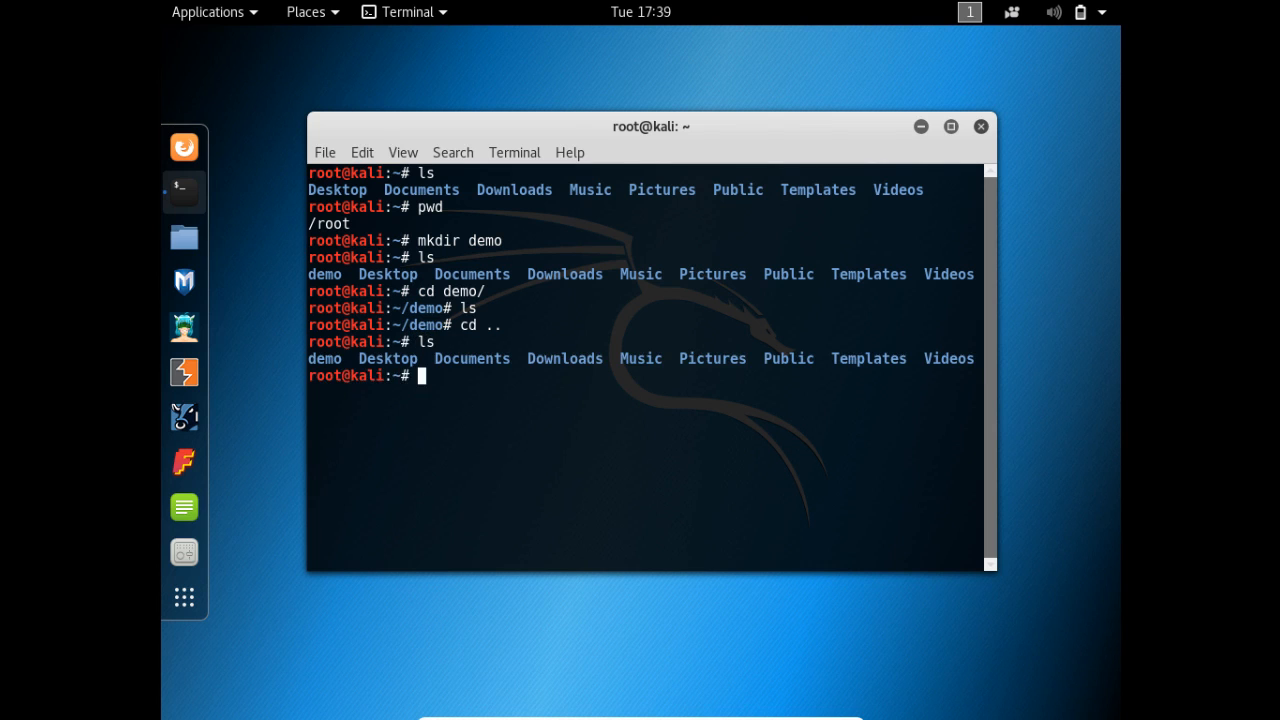
# - Close the Terminal window and minimize the Kali Linux Demo virtual machine window
pyautogui.click(980, 127)
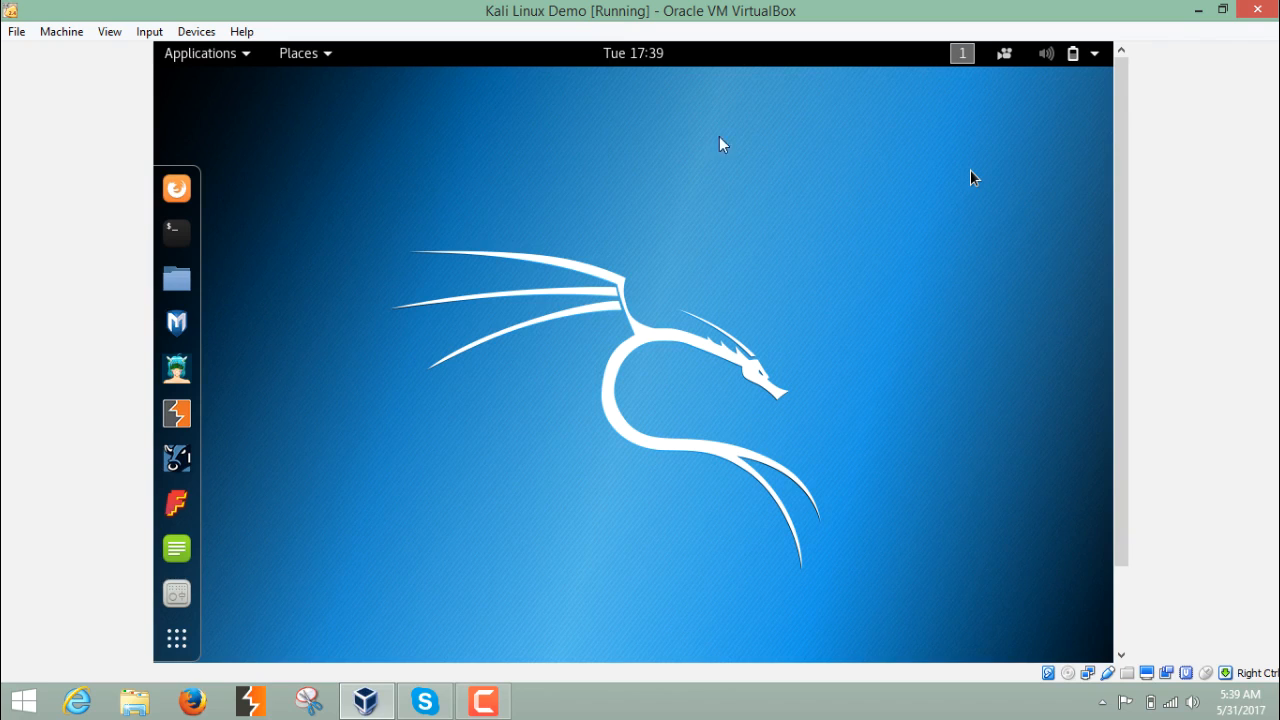
pyautogui.click(1196, 12)
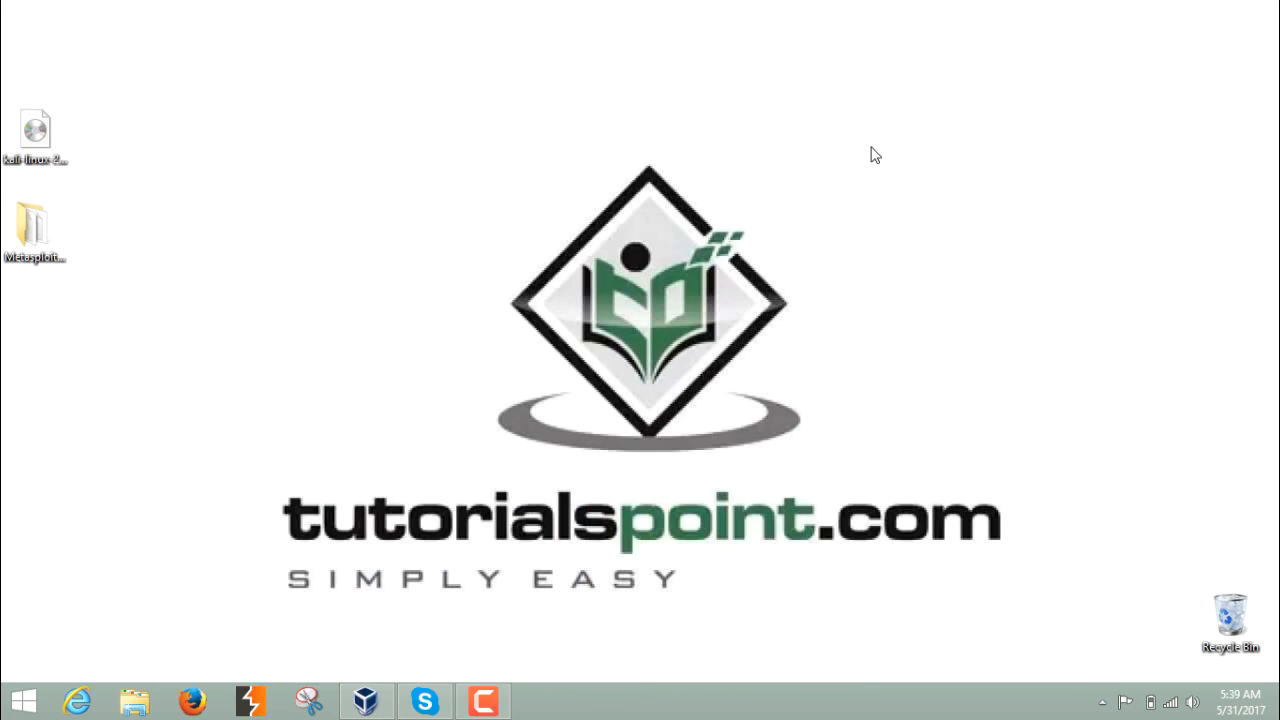